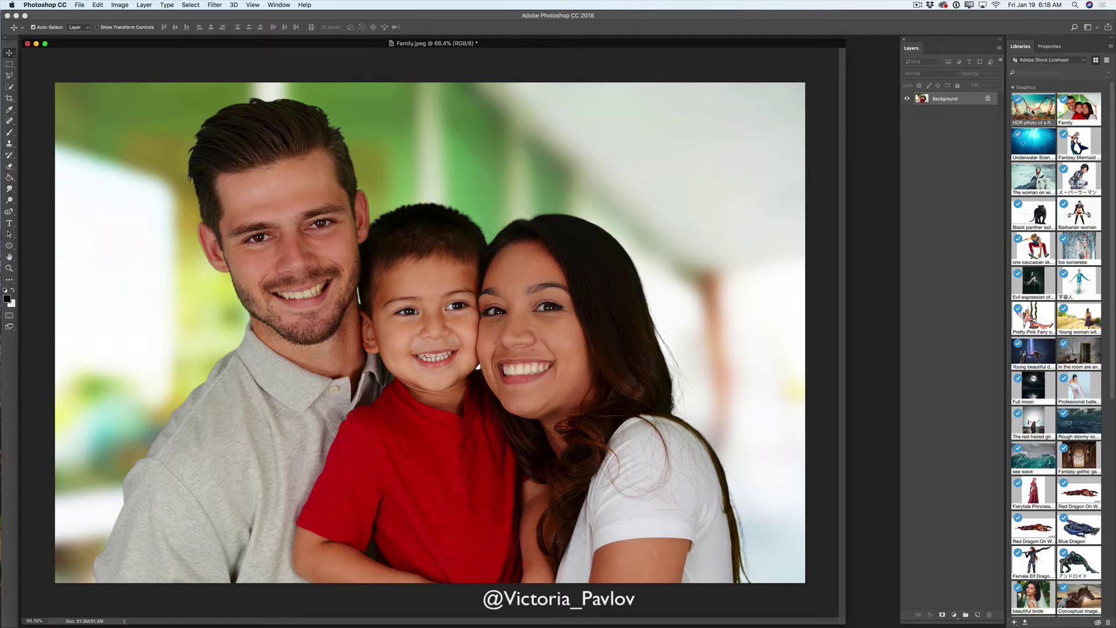
Place the HDR roller coaster photo from the library into the family document and position it to cover the whole canvas.
drag(1033, 112, 329, 238)
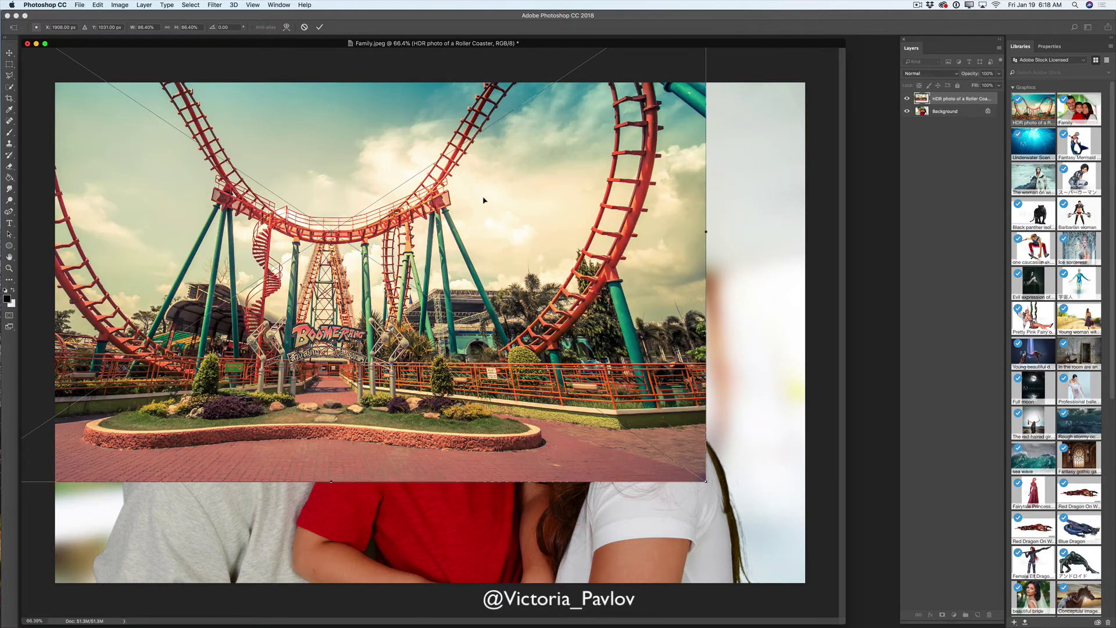
drag(513, 226, 600, 276)
drag(613, 200, 606, 208)
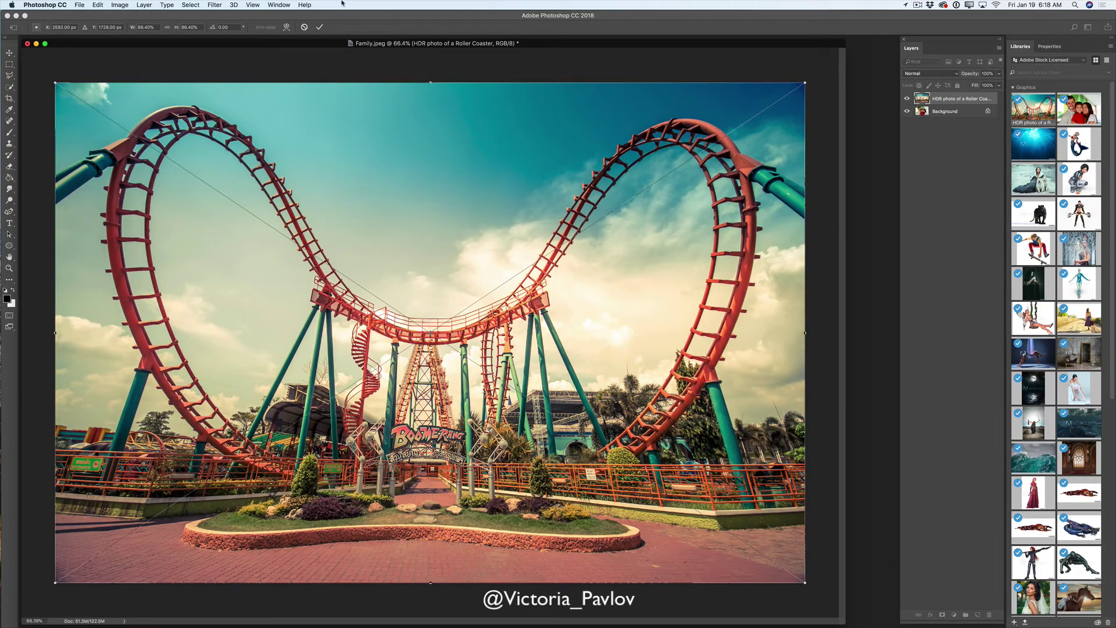
click(320, 28)
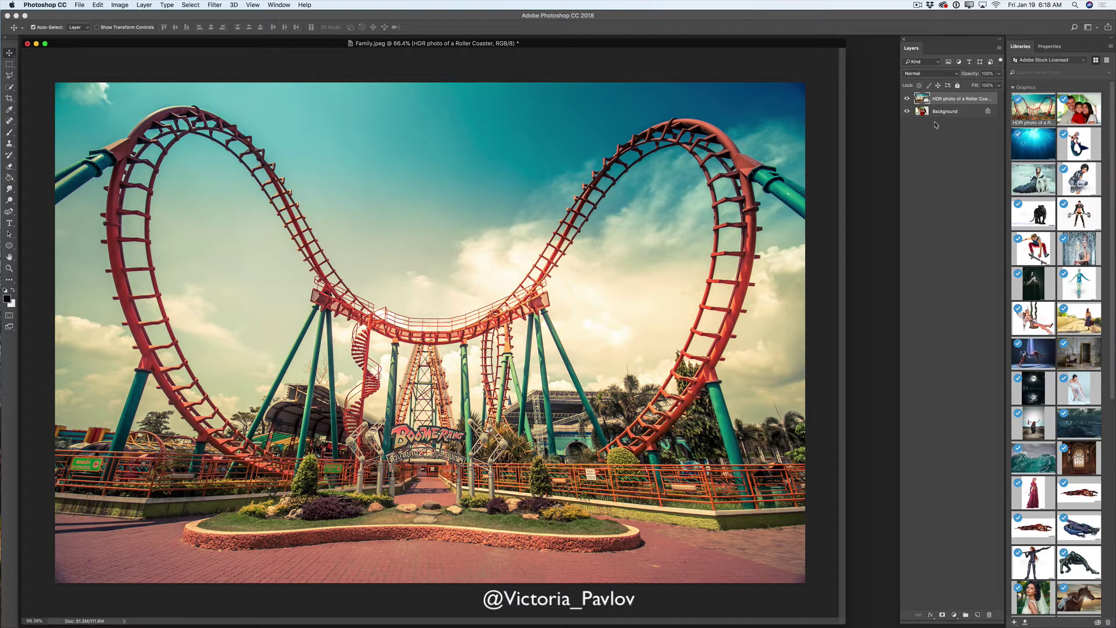
Unlock the Background layer and rename it as Family.
click(948, 114)
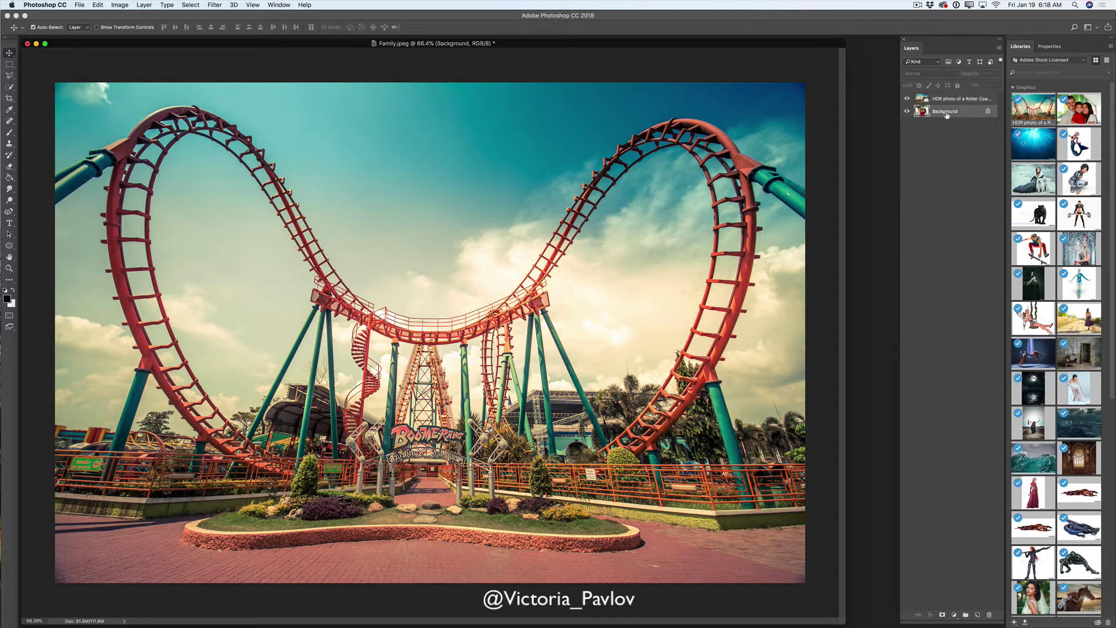
click(988, 111)
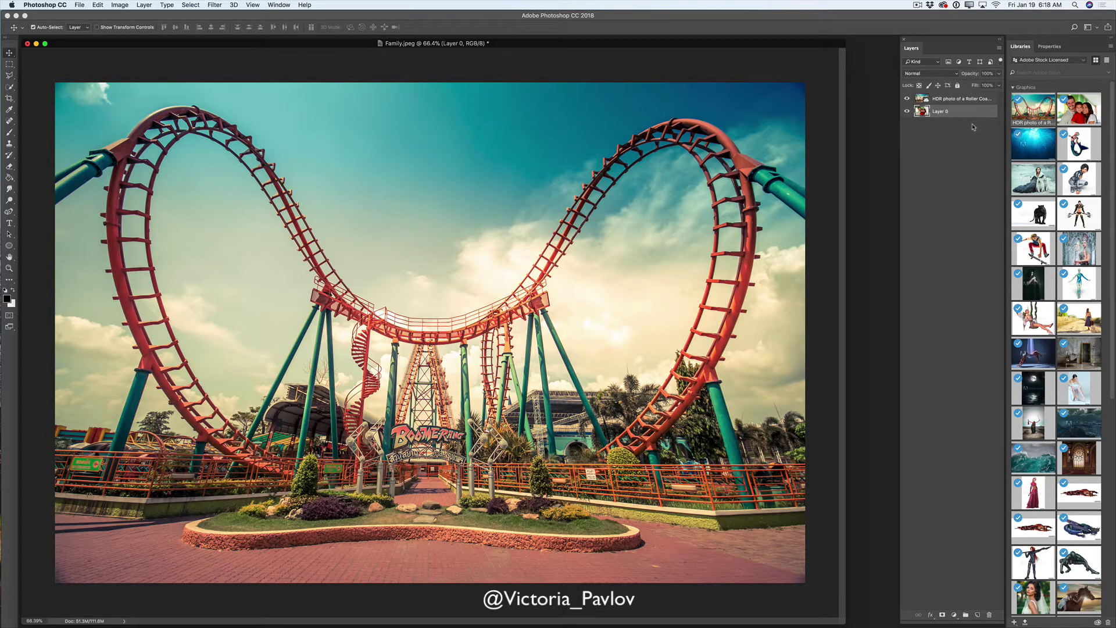
double_click(943, 112)
text(Family)
key(Return)
Rename the roller coaster layer as Park and move the Family layer above it.
double_click(955, 98)
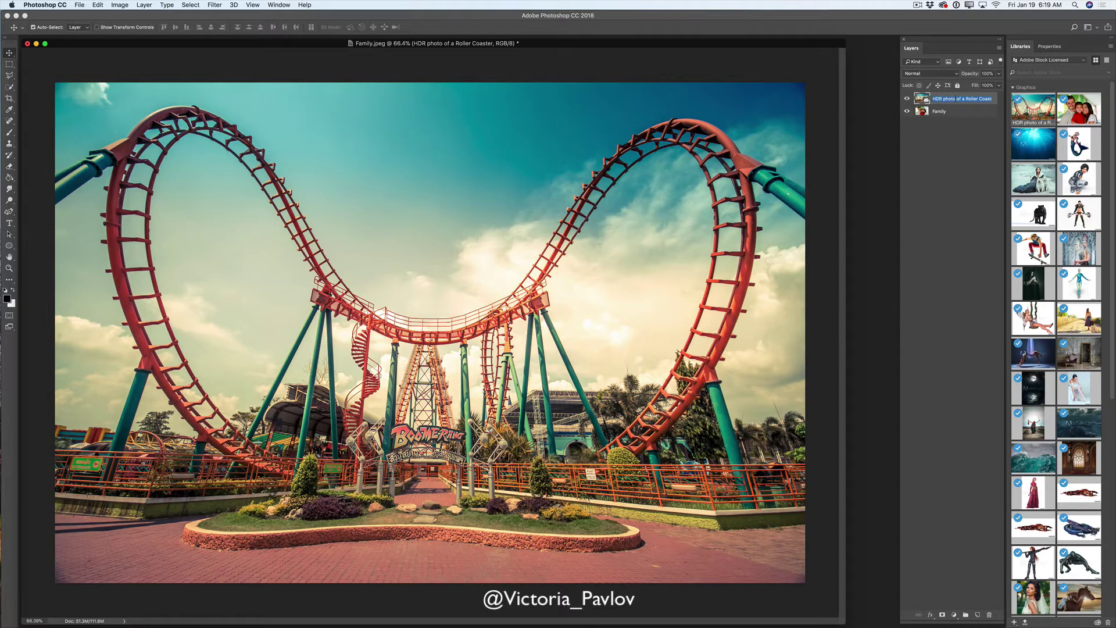
text(Park)
key(Return)
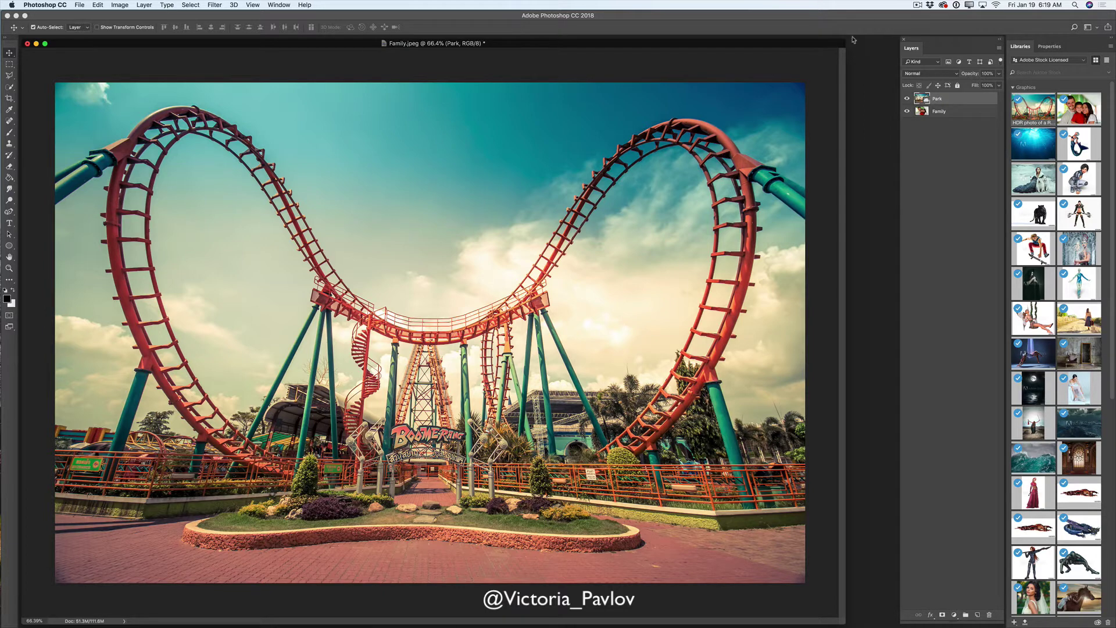
click(947, 112)
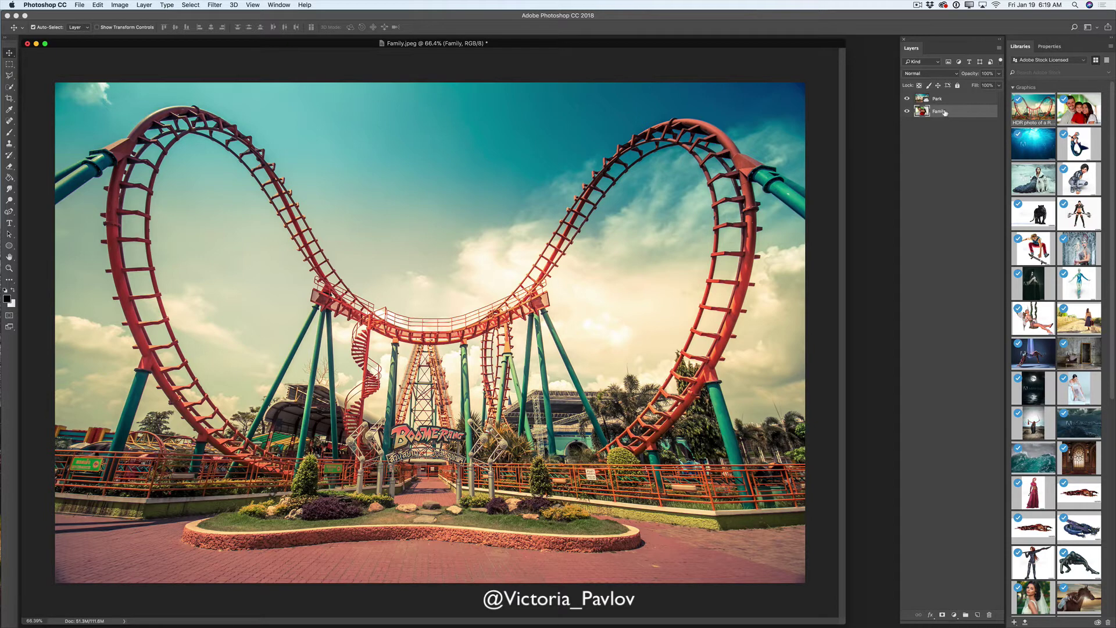
drag(941, 112, 942, 94)
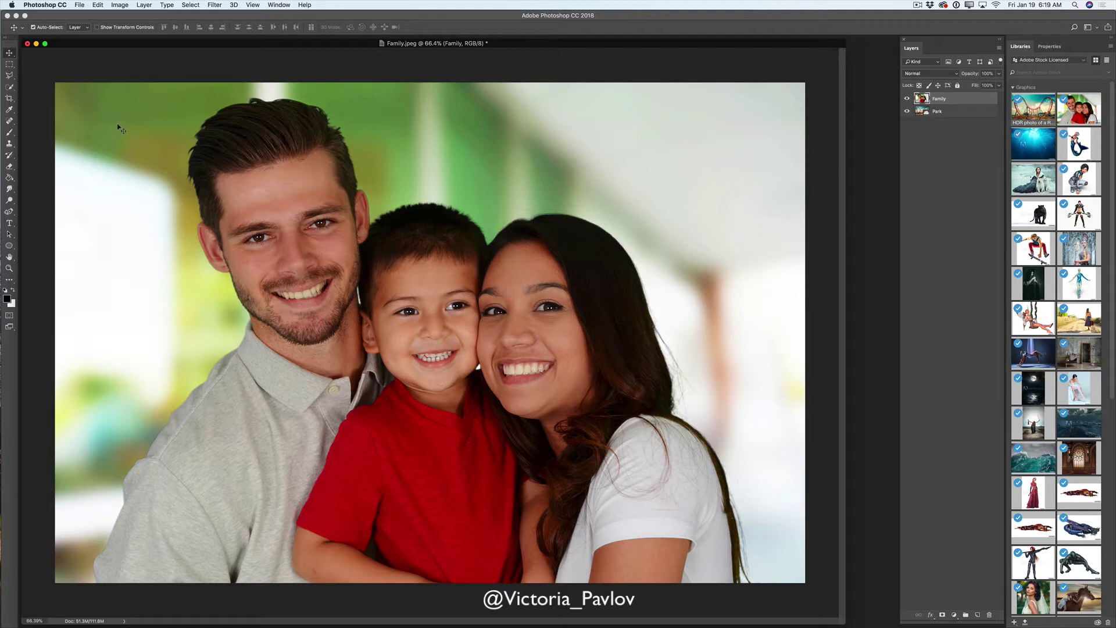
Select the father, child and mother on the Family layer with the Quick Selection tool.
click(10, 87)
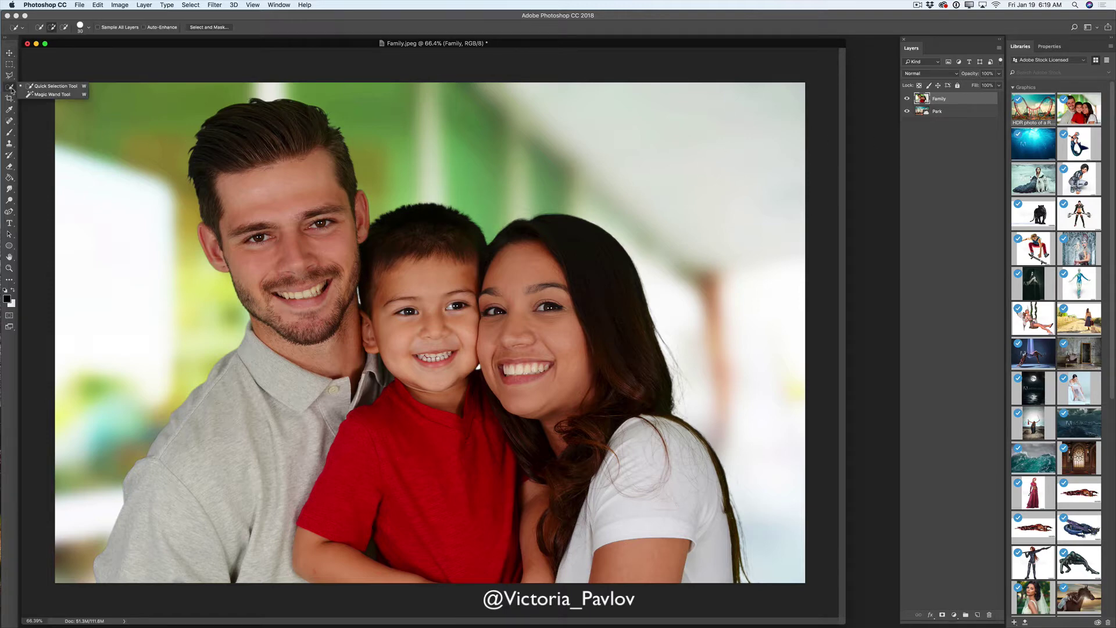
click(36, 87)
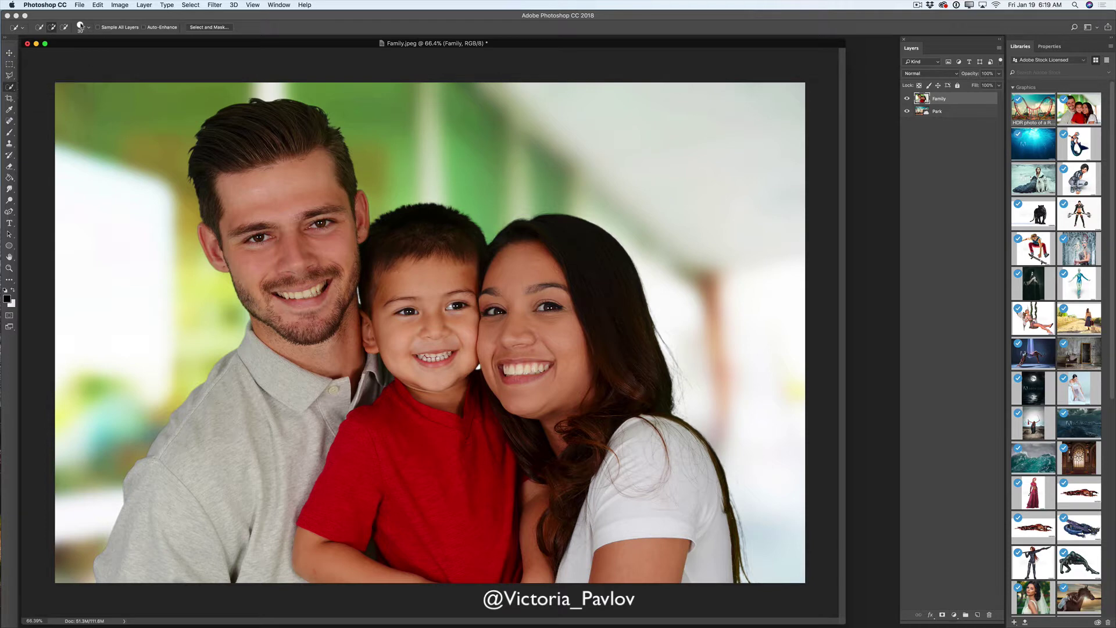
click(39, 28)
drag(101, 555, 116, 538)
click(617, 429)
Open the selection in Select and Mask and add the woman's missing upper arm with the Quick Selection tool.
click(192, 5)
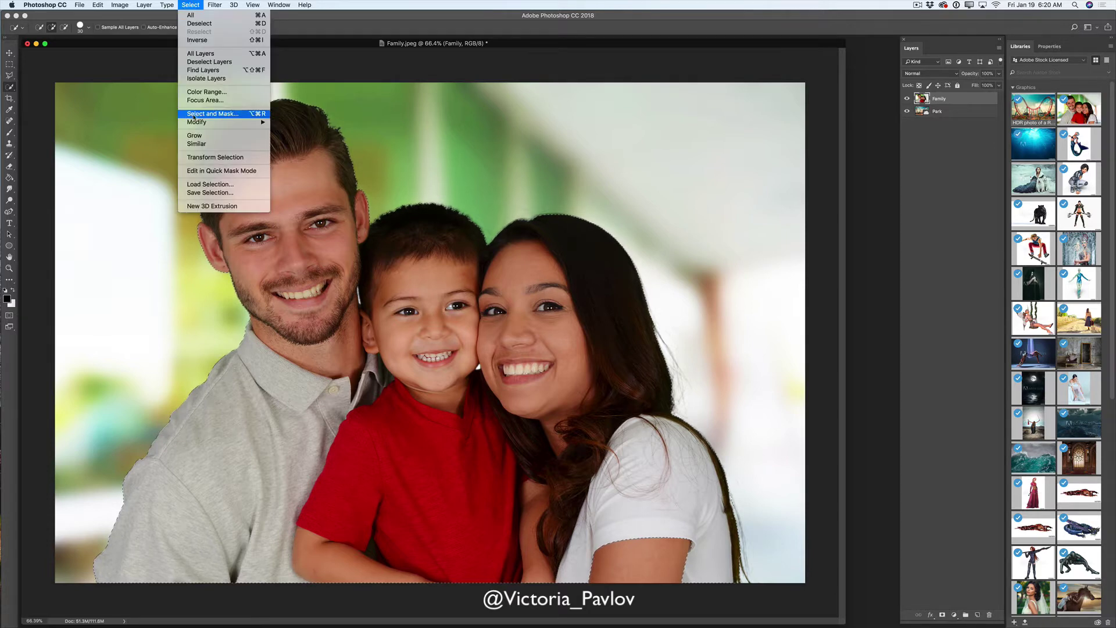
click(212, 115)
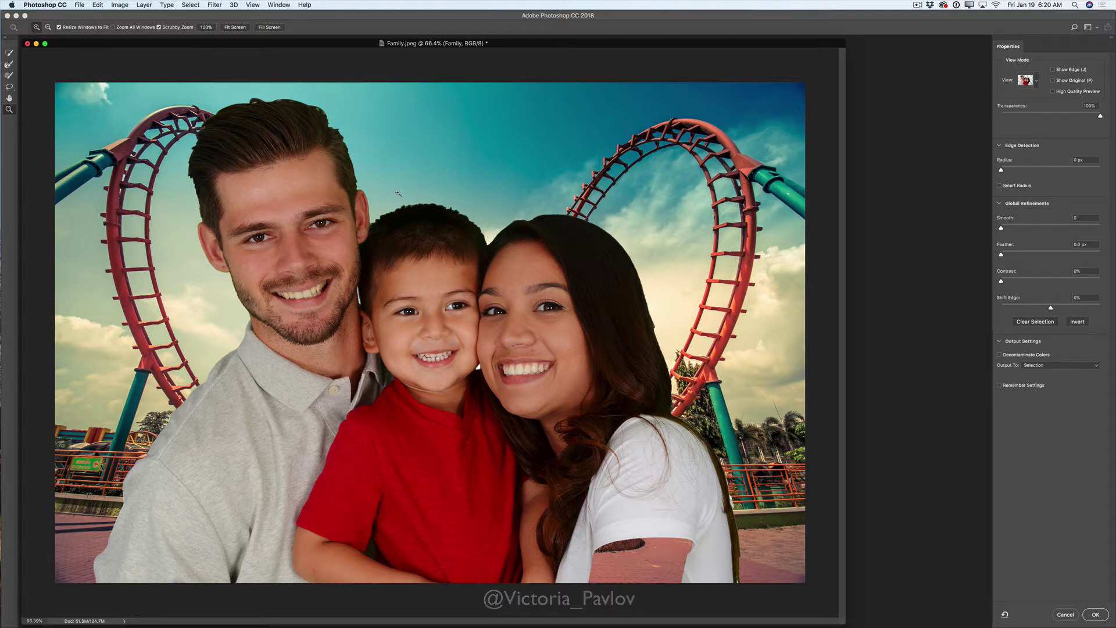
click(10, 53)
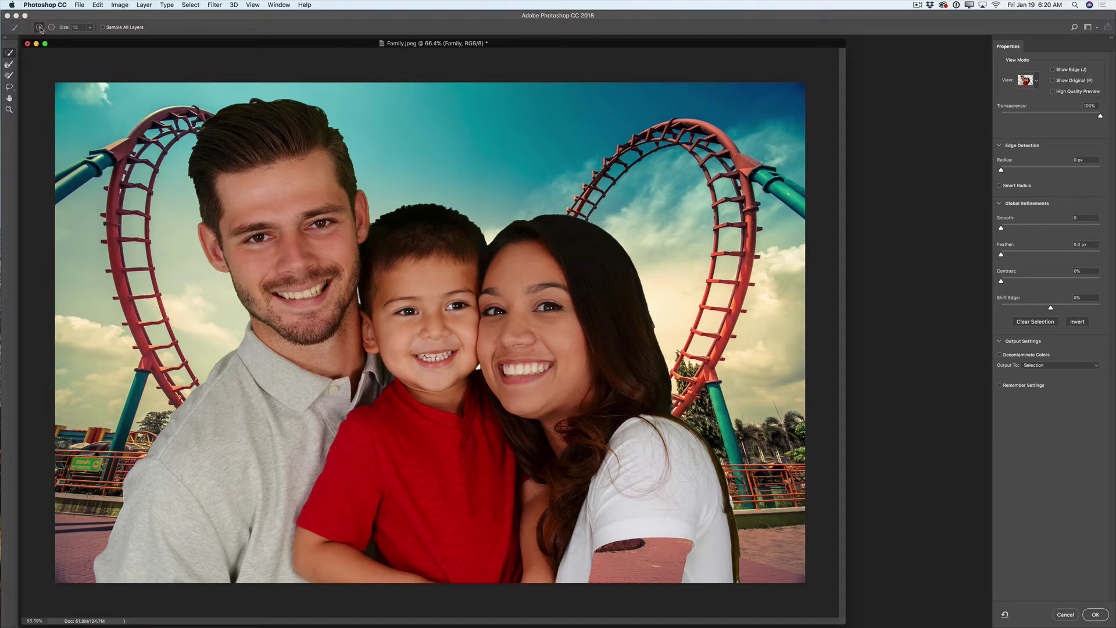
drag(663, 560, 605, 561)
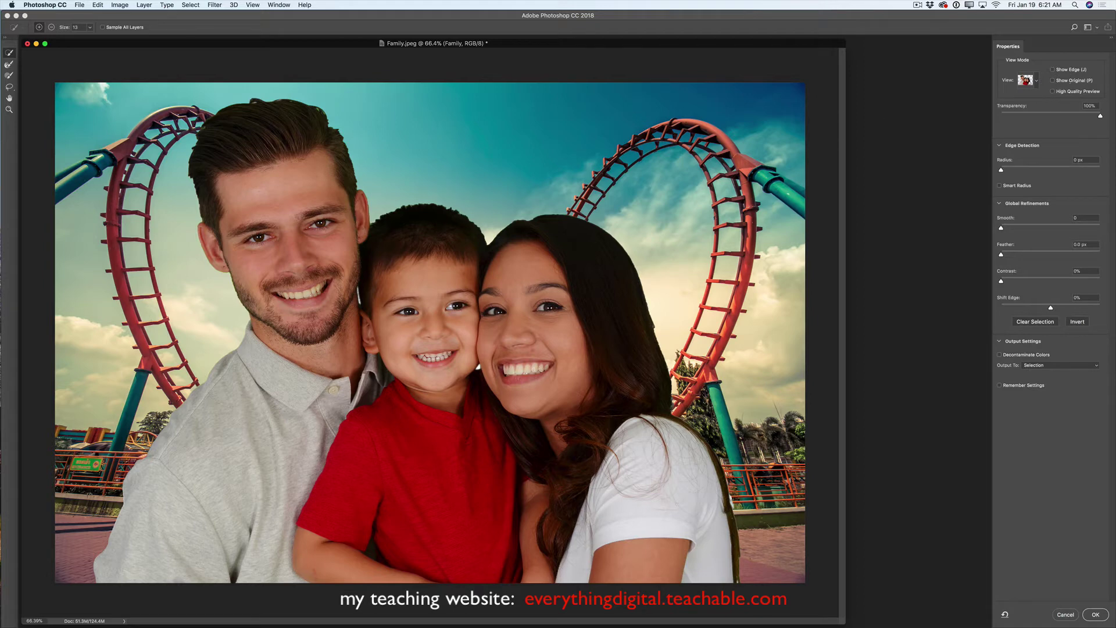
Compare the cutout with the original by lowering the Onion Skin transparency to 0% and returning it to 100%.
click(1037, 85)
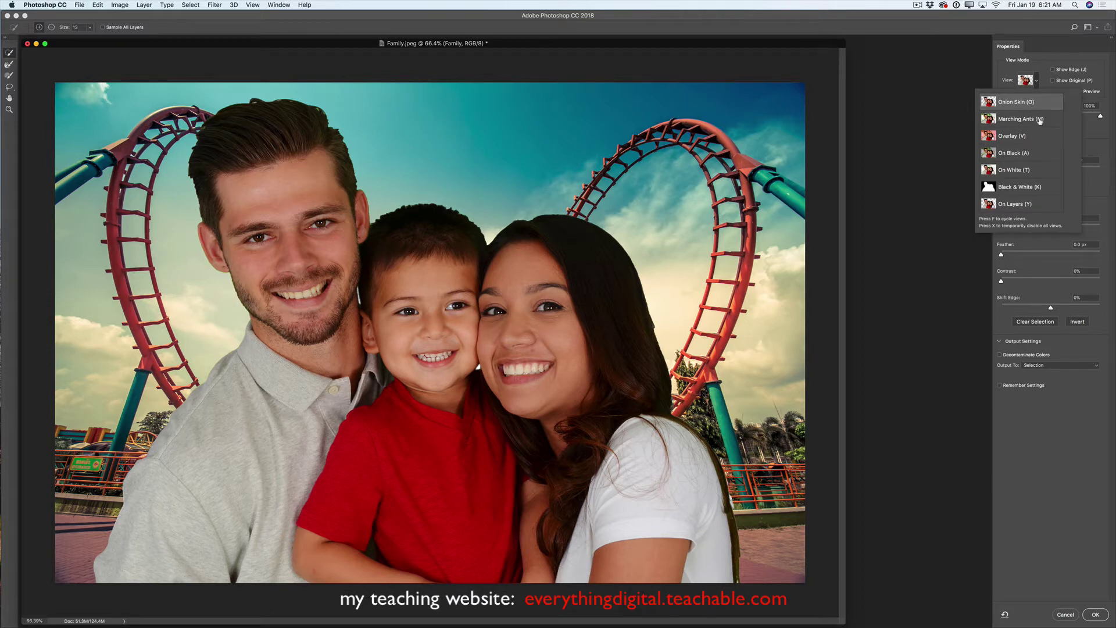
click(1046, 83)
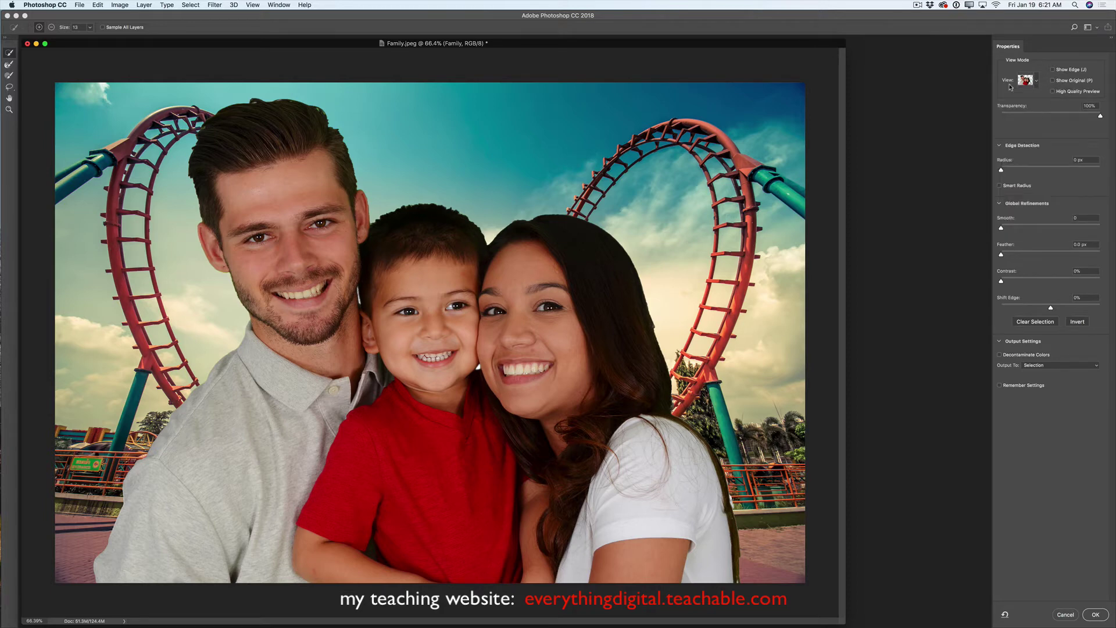
click(1100, 117)
drag(1100, 117, 994, 118)
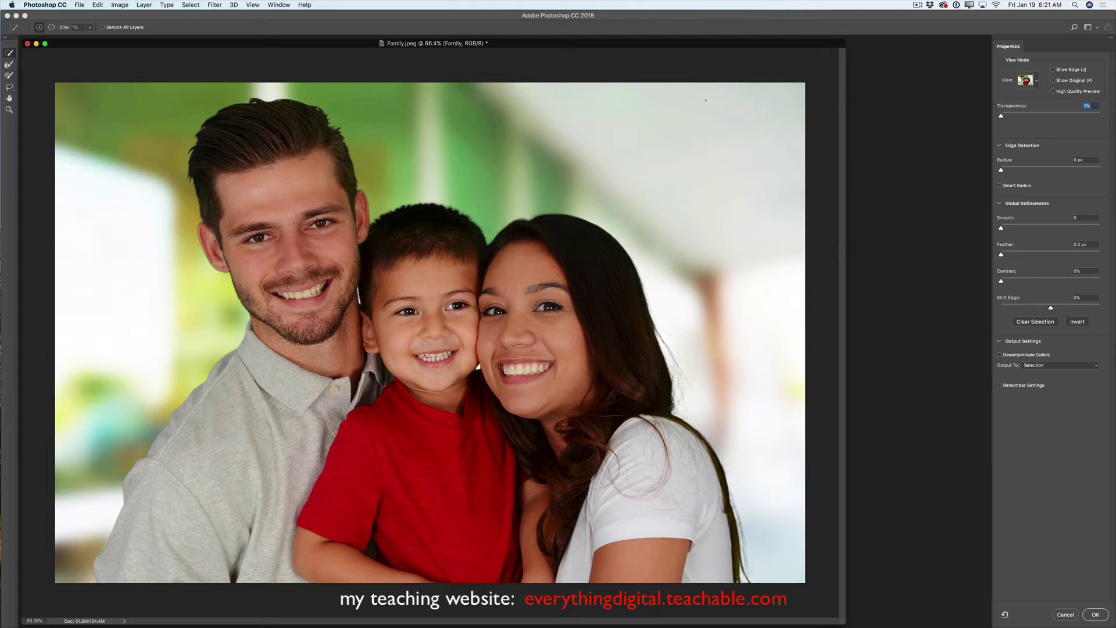
drag(1002, 117, 1114, 119)
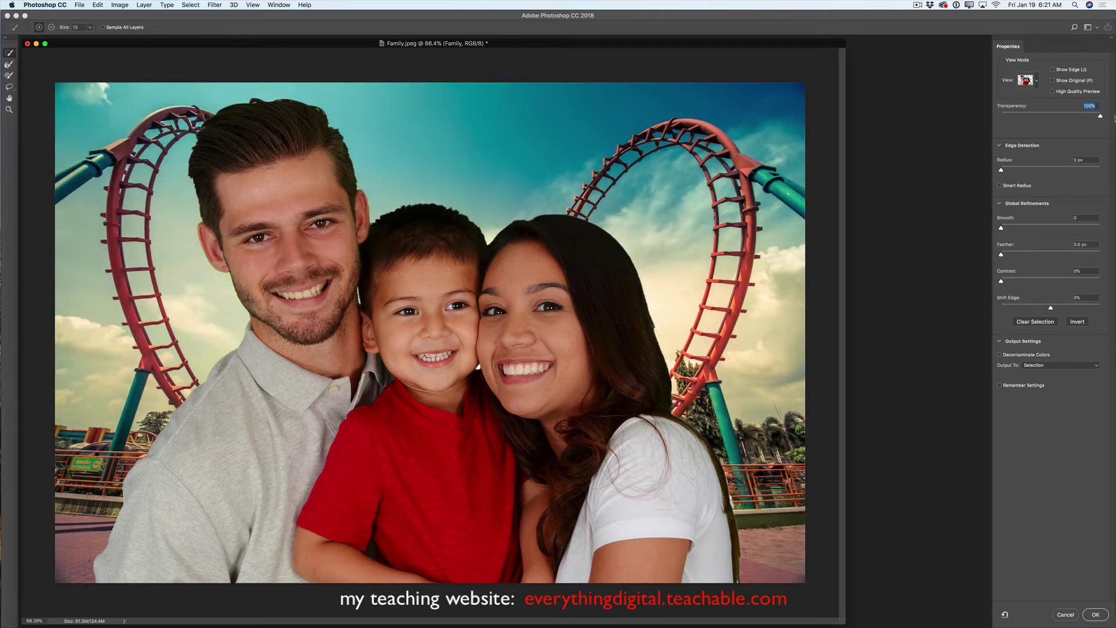
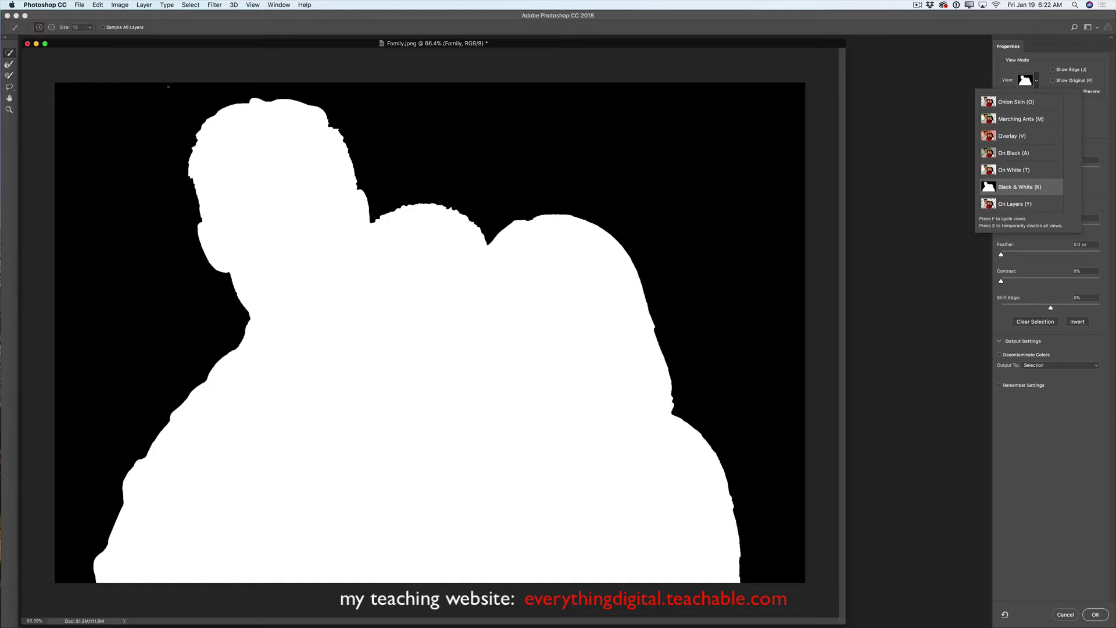
Enable High Quality Preview and refine the edges along the woman's hair and shoulder with the Refine Edge Brush in Black & White view.
click(10, 66)
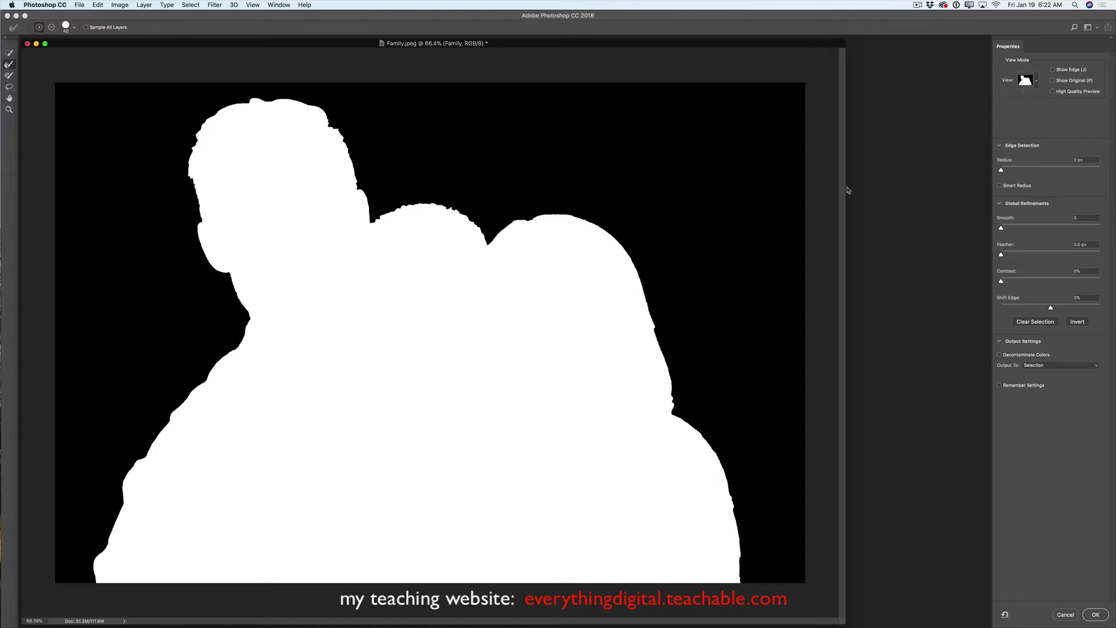
click(1053, 92)
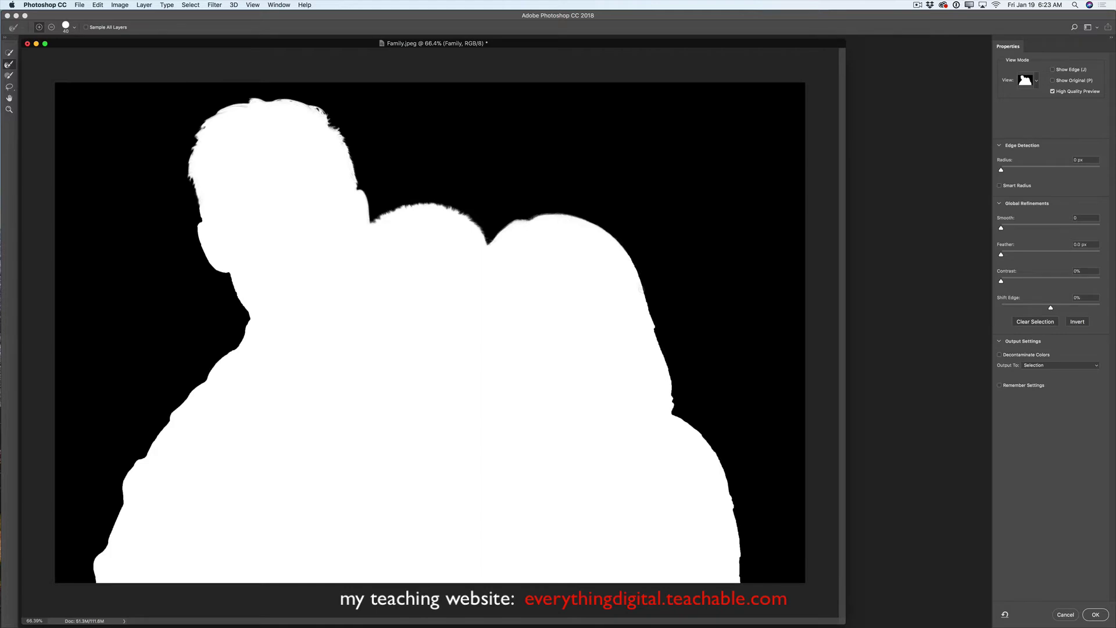
mouse_move(639, 273)
mouse_down()
mouse_move(656, 327)
mouse_move(663, 304)
mouse_move(640, 315)
mouse_move(671, 371)
mouse_up()
drag(679, 409, 675, 389)
drag(696, 435, 702, 435)
drag(730, 480, 742, 572)
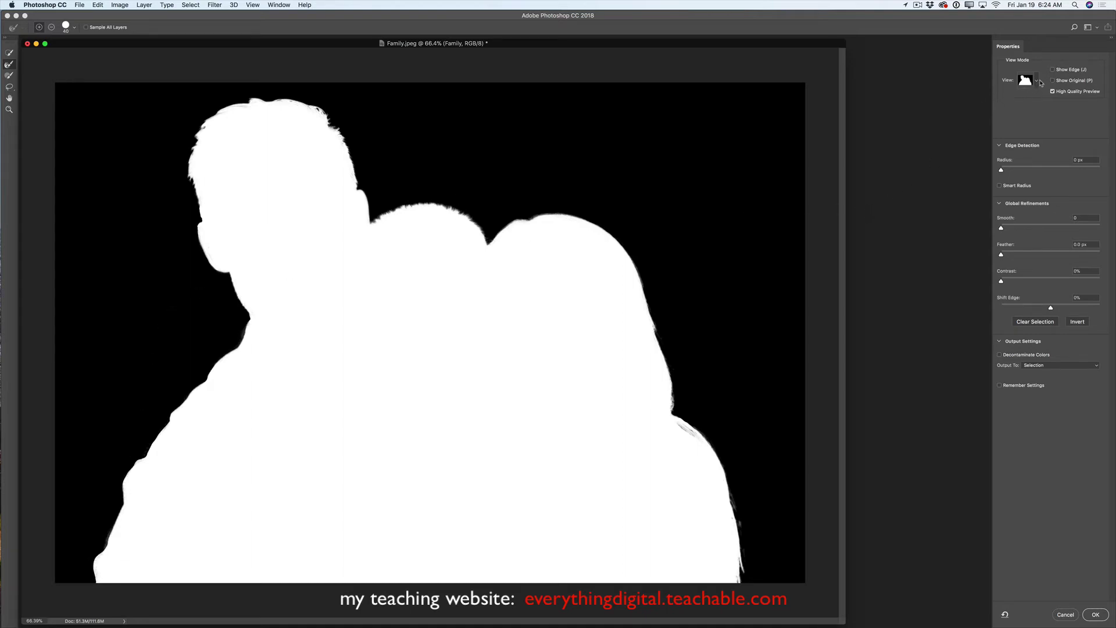
Switch the view to Onion Skin and output the refined selection as a new layer with layer mask.
click(1038, 82)
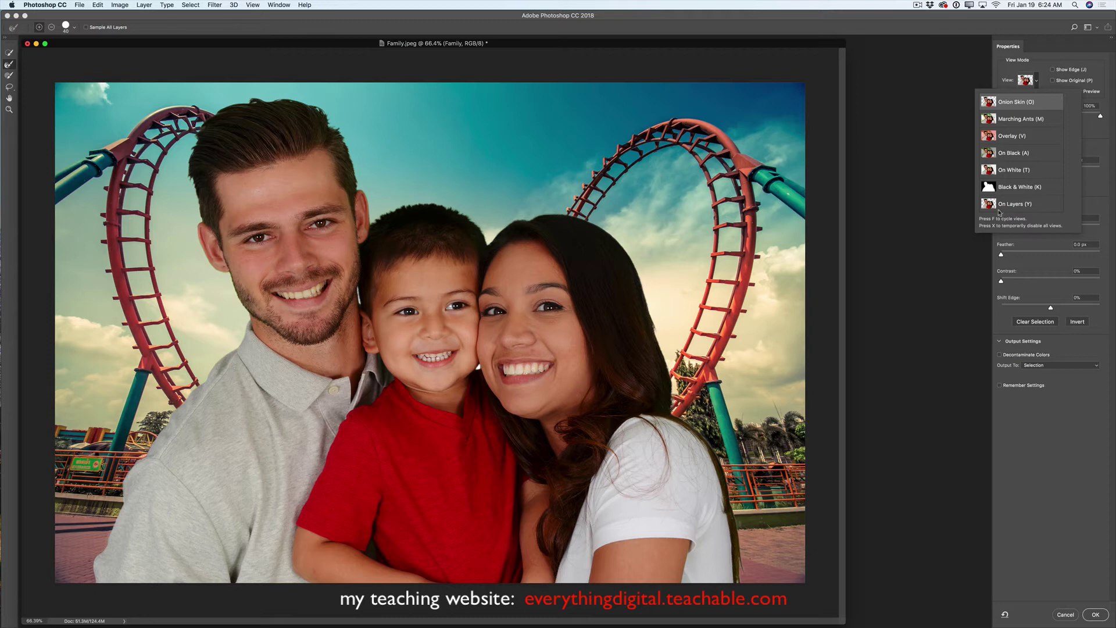
click(1047, 79)
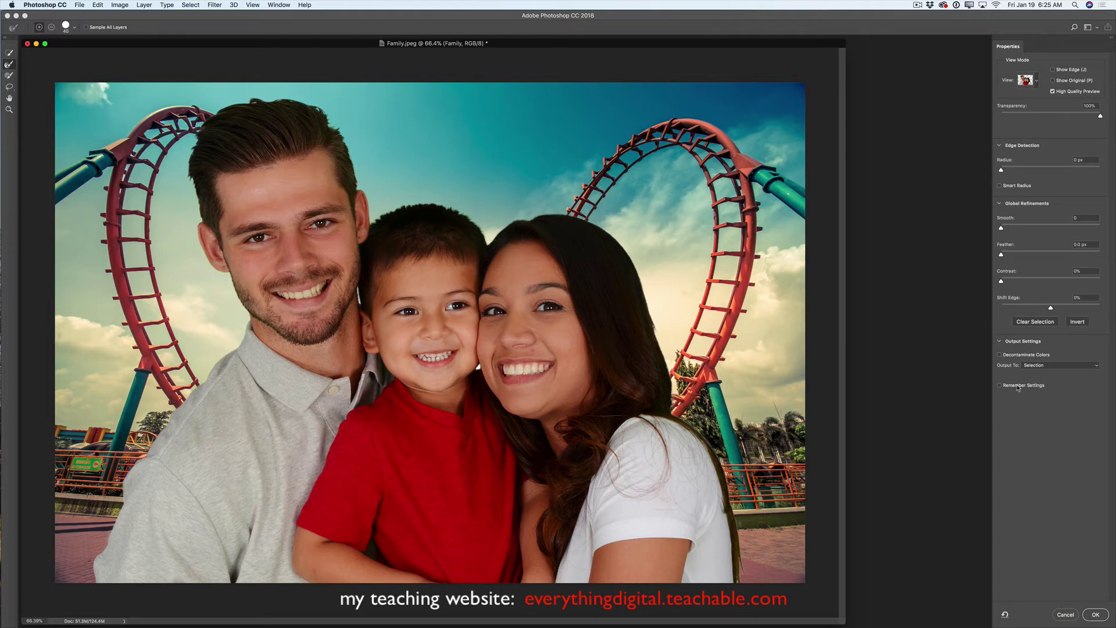
click(1094, 367)
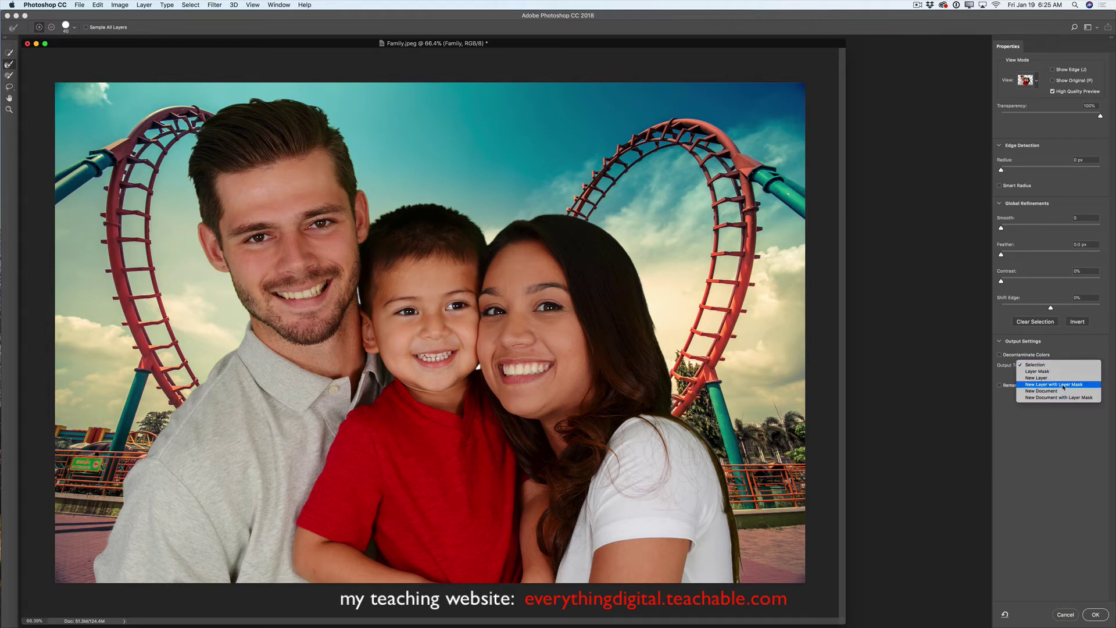
click(1072, 386)
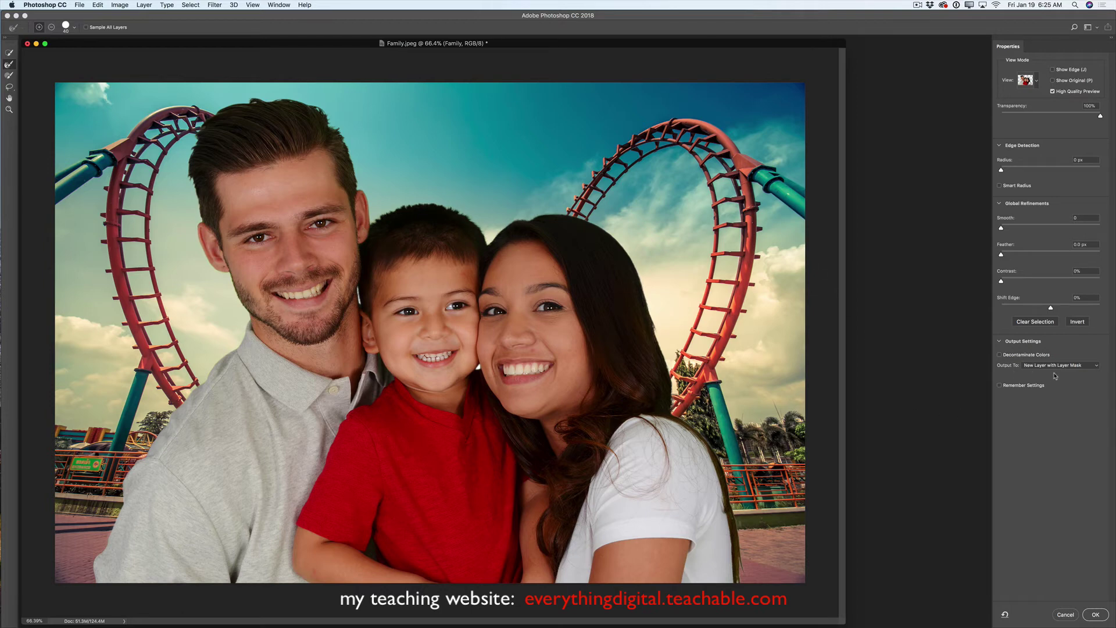
click(1095, 615)
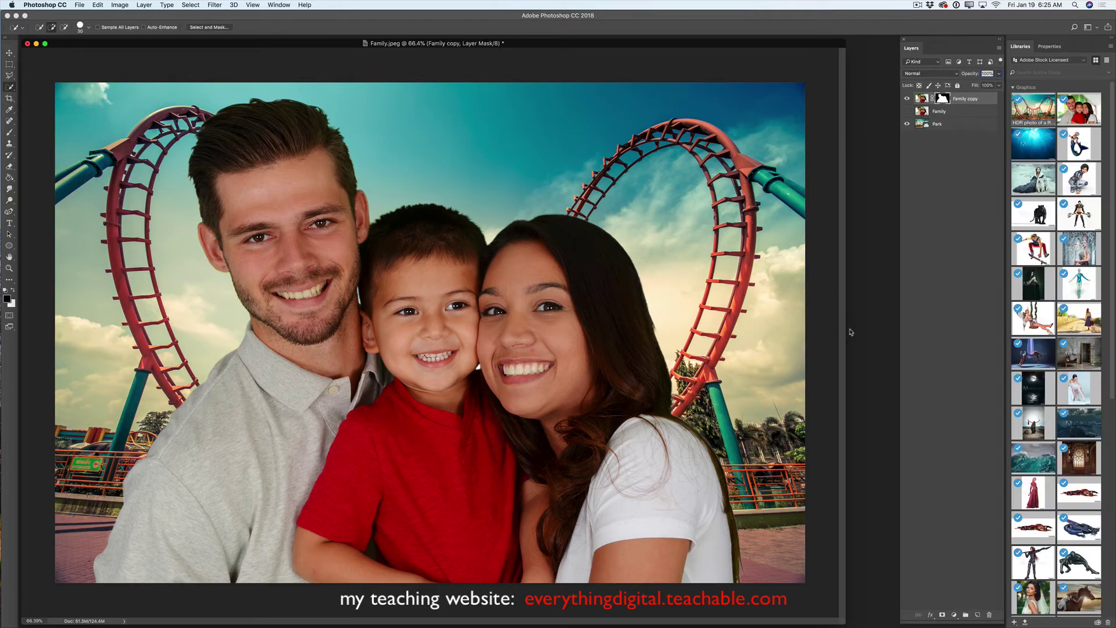
Reopen the Family copy layer's mask in Select and Mask and output it to another new layer with layer mask.
click(949, 115)
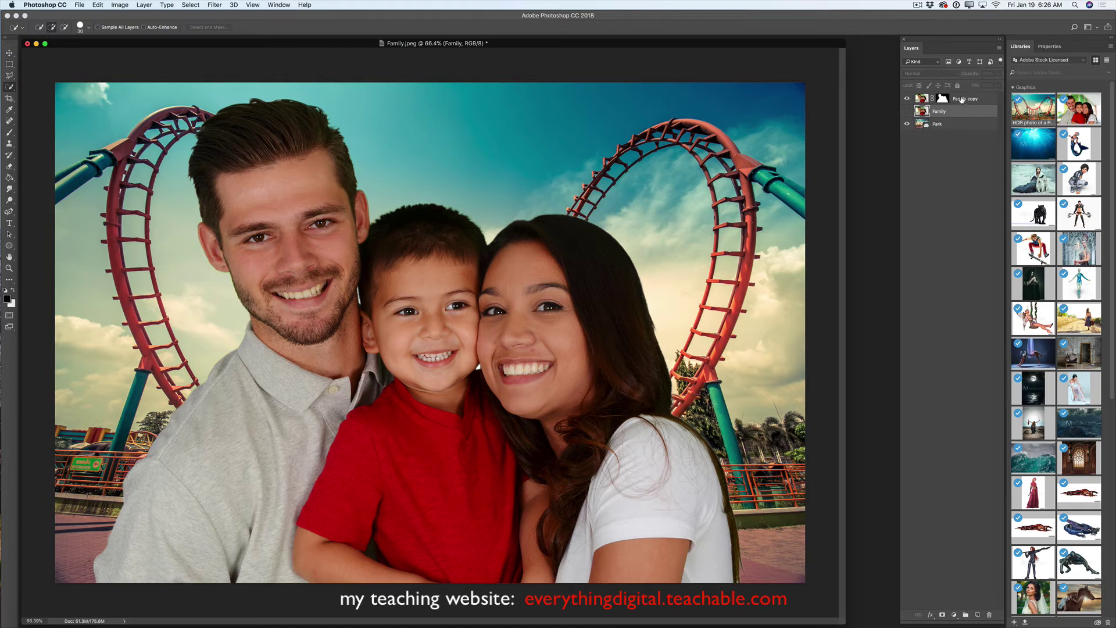
click(959, 100)
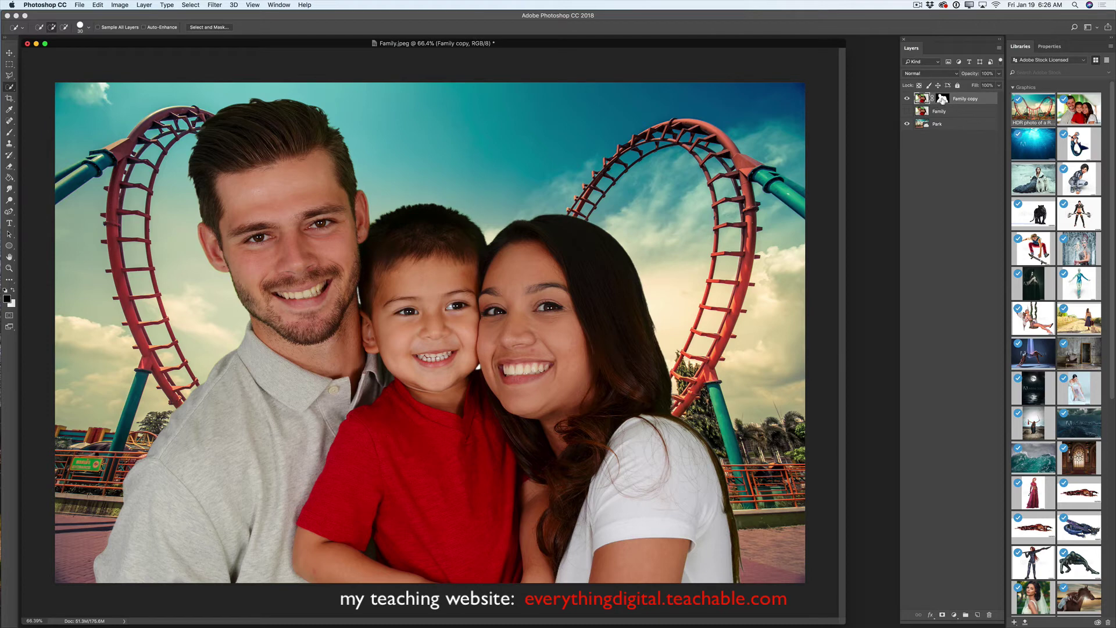
click(943, 99)
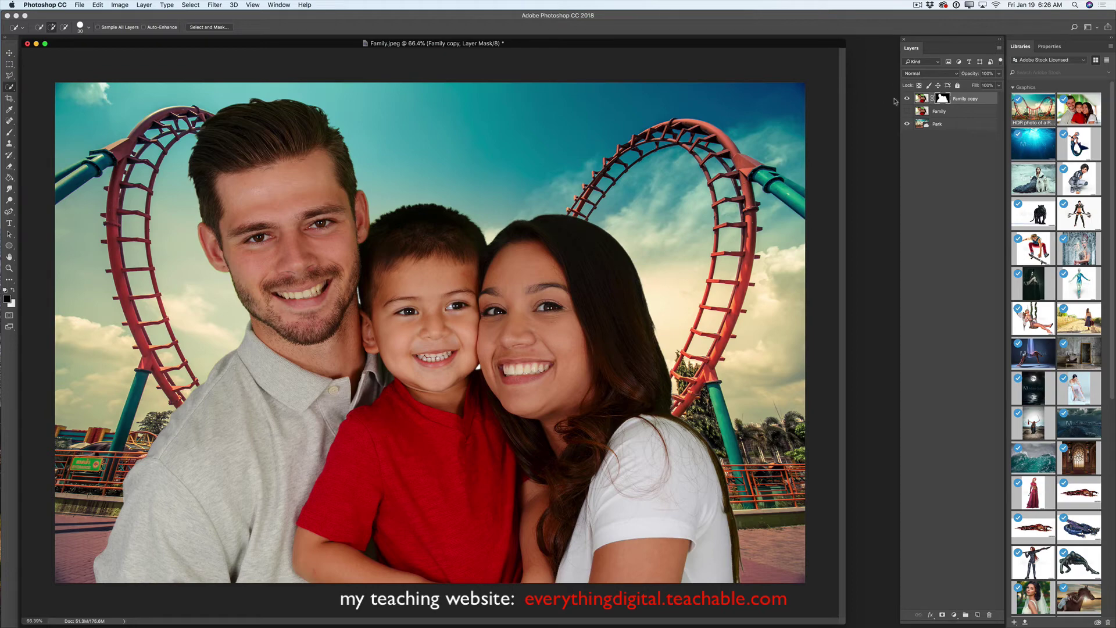
double_click(941, 100)
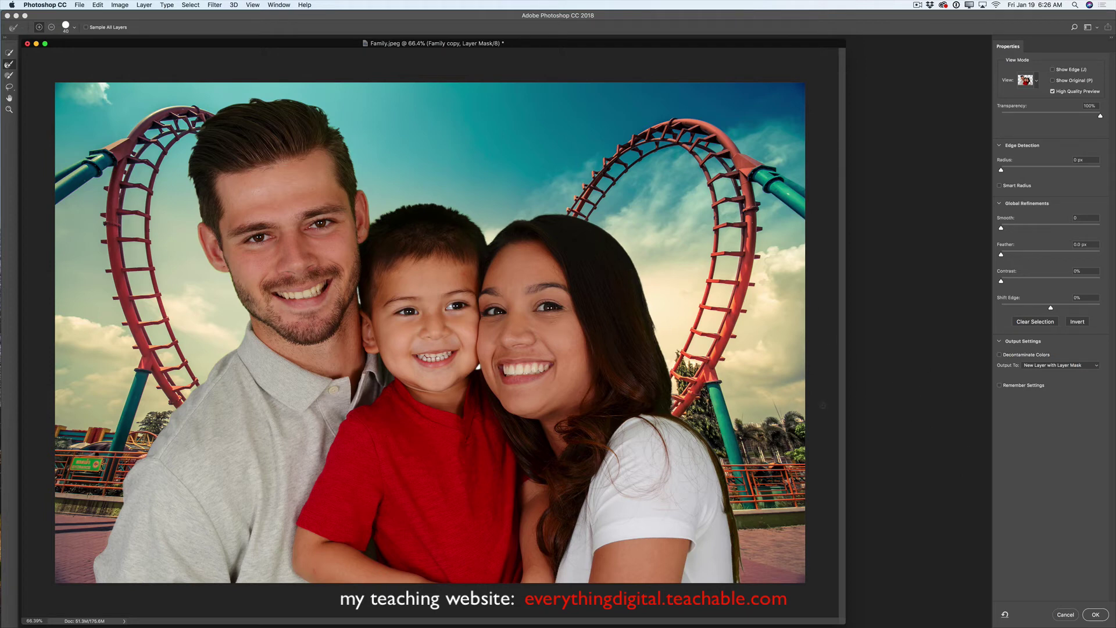
click(1095, 615)
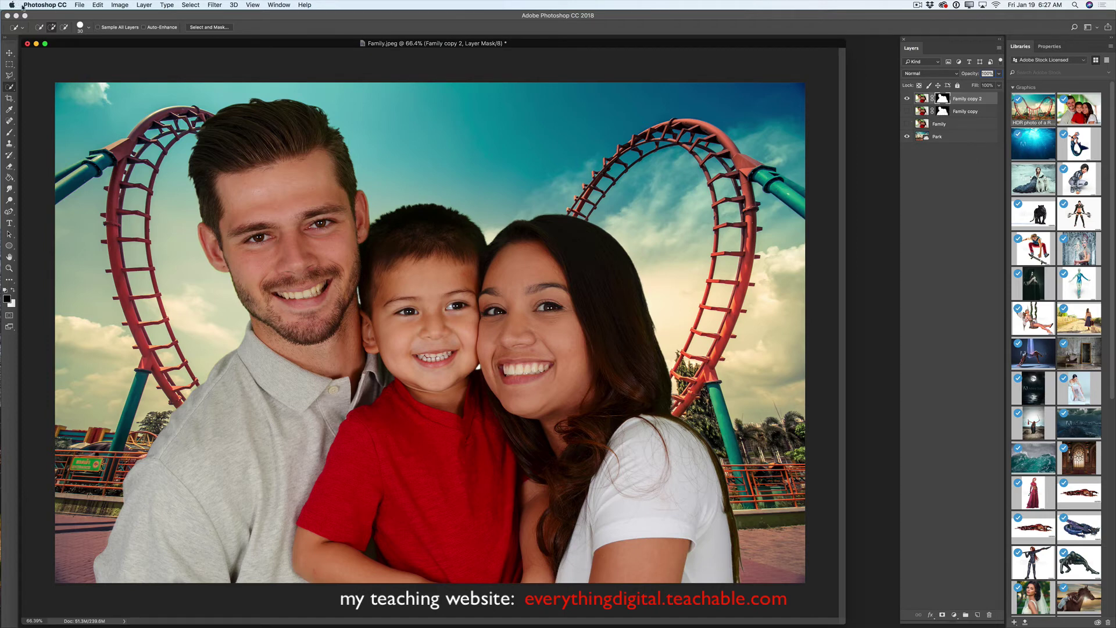
Review the Tools preferences for the option that lets double-clicking a layer mask launch the Select and Mask workspace.
click(51, 6)
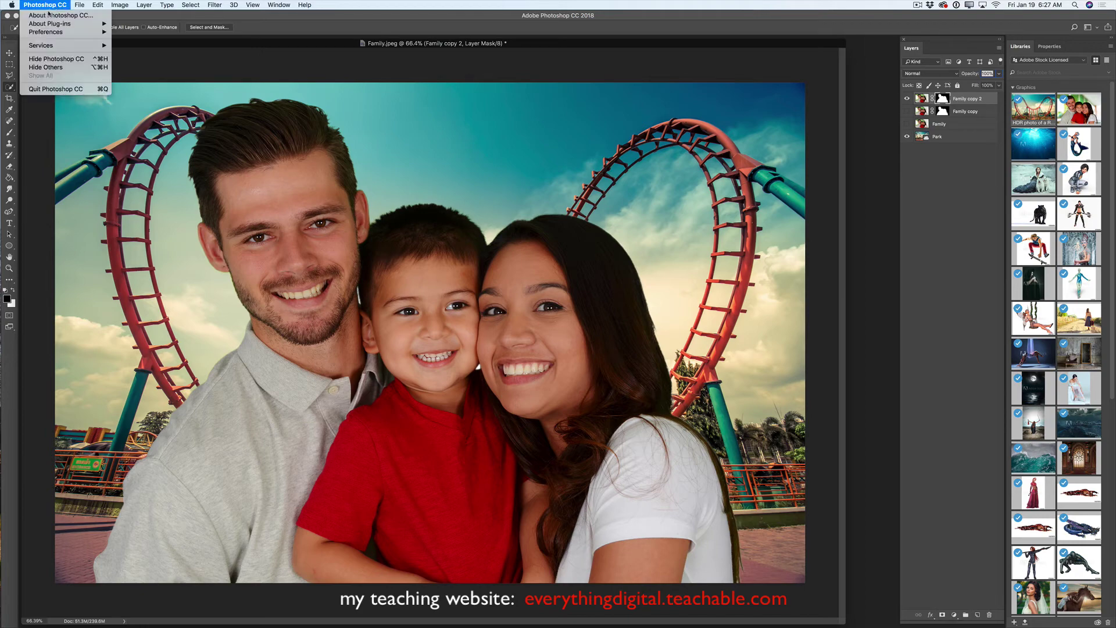
mouse_move(60, 32)
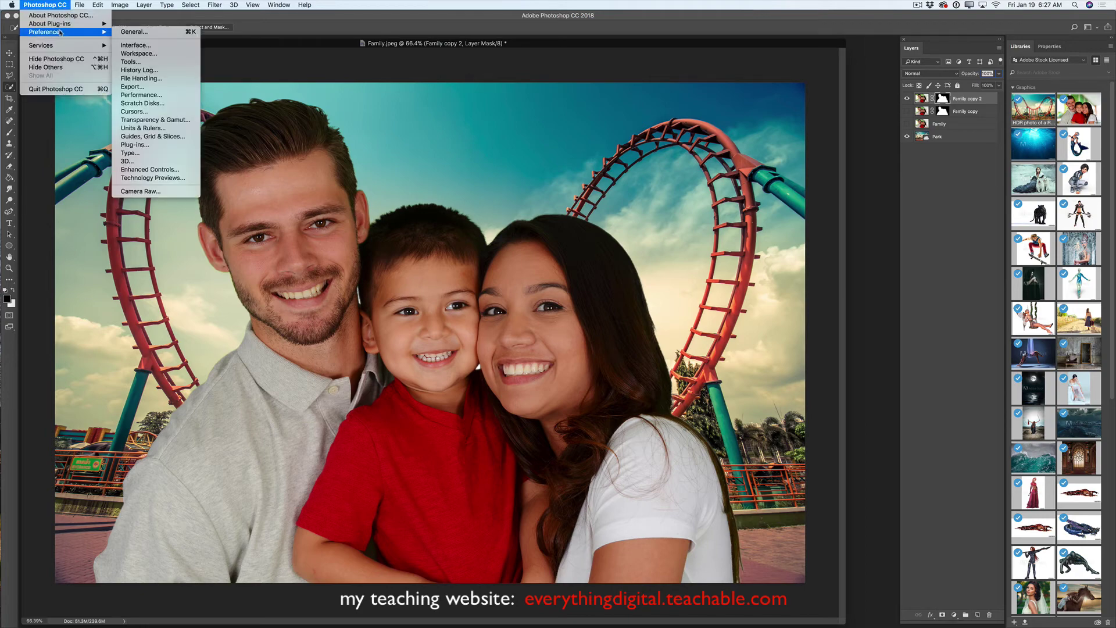
click(142, 63)
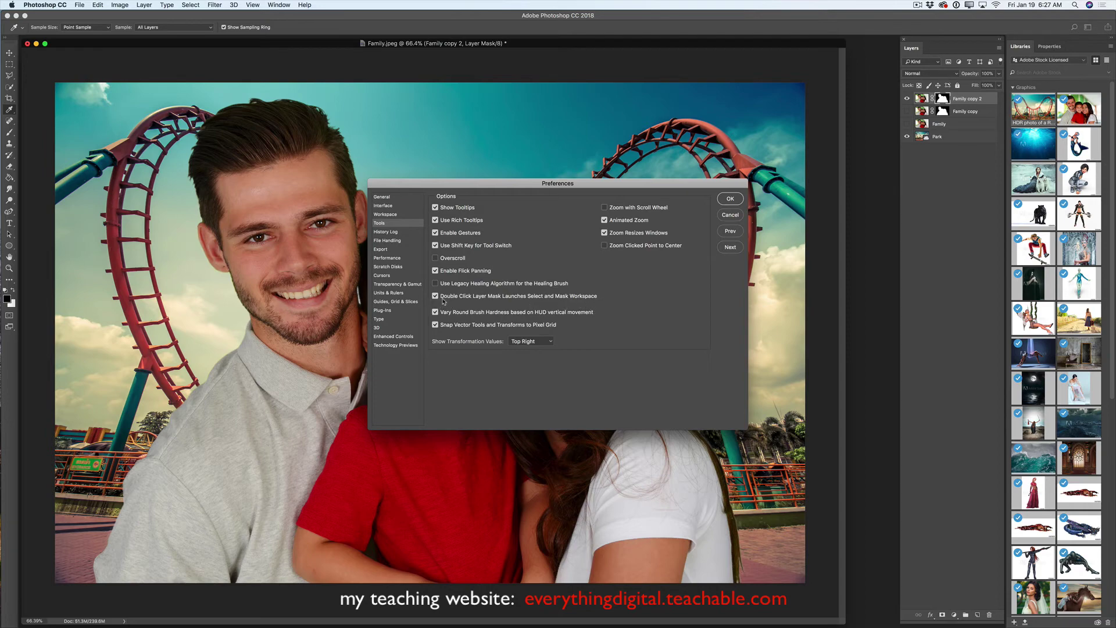
click(730, 199)
key(w)
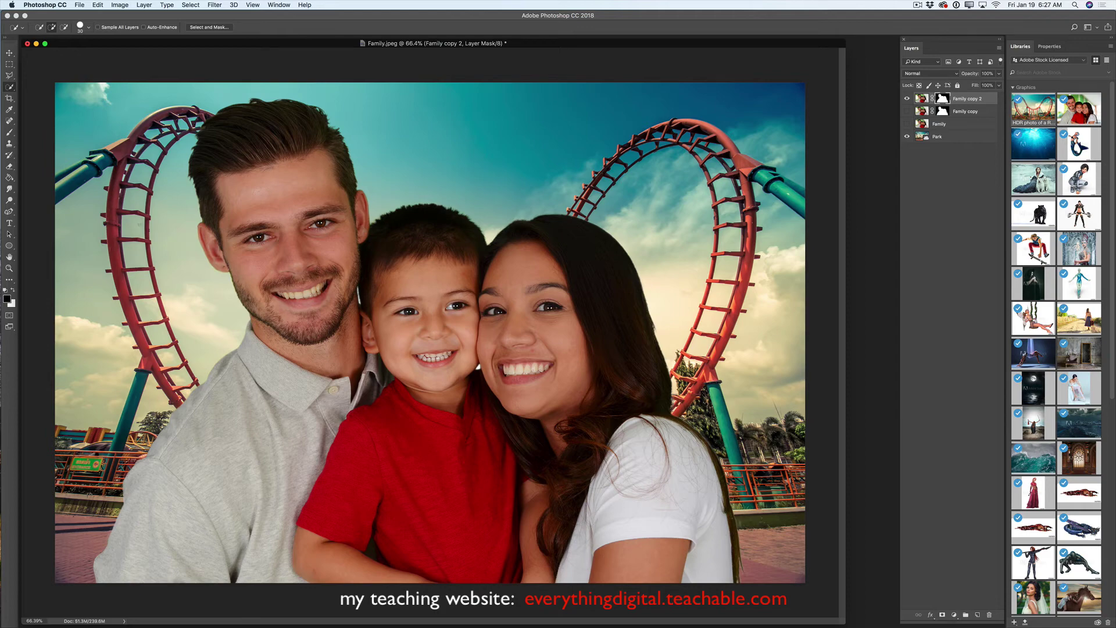
Free Transform the Park layer to about 101% and reposition it so the roller coaster loops frame the family on both sides.
click(9, 268)
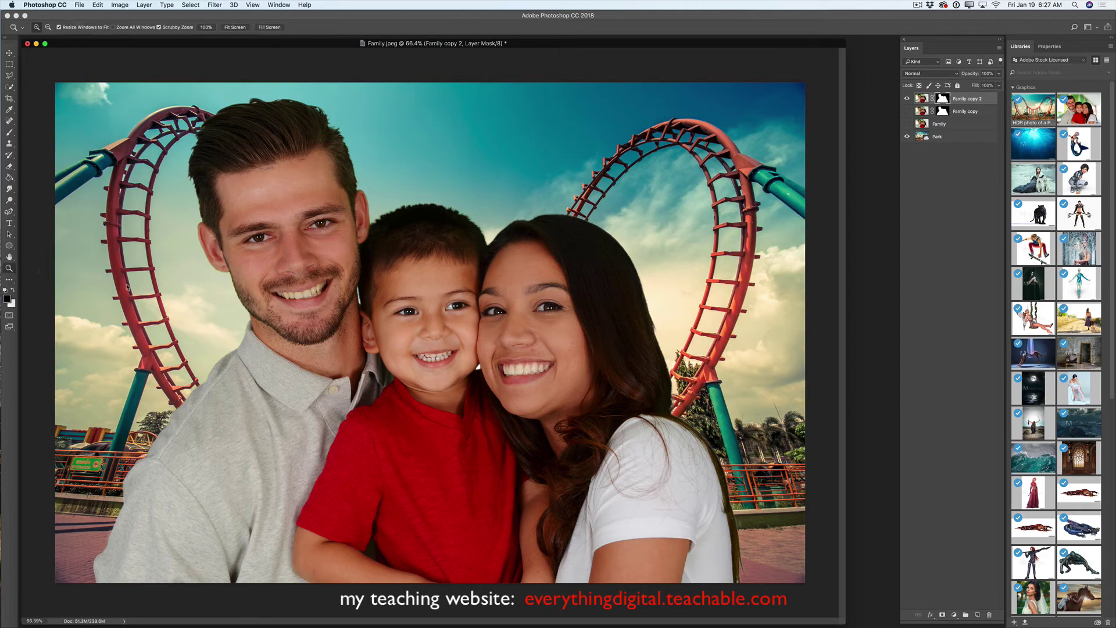
drag(347, 303, 323, 295)
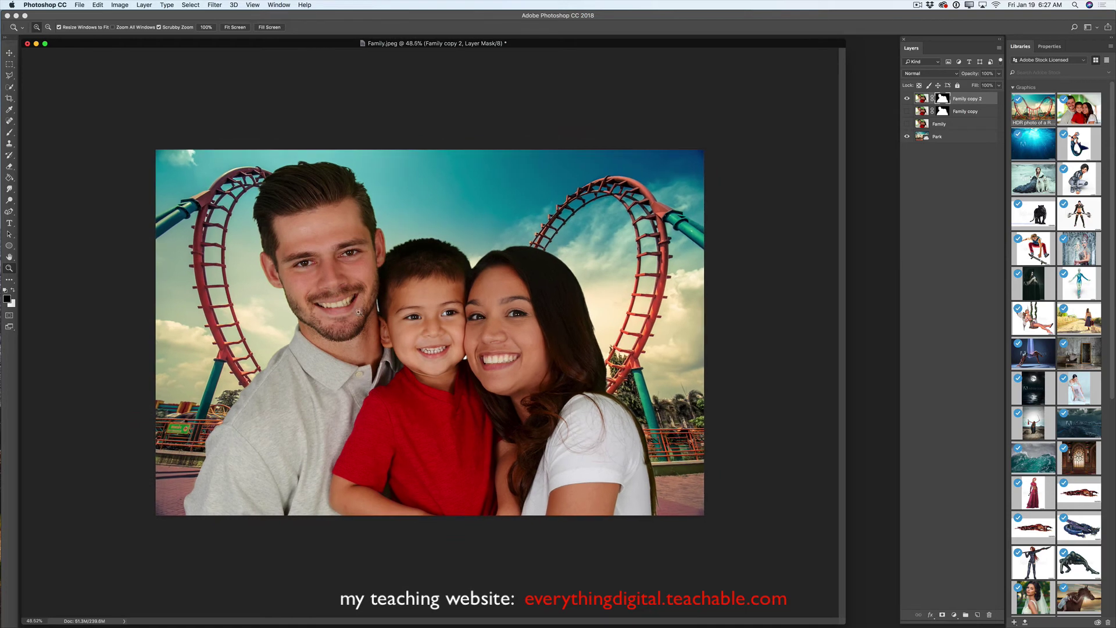
click(957, 137)
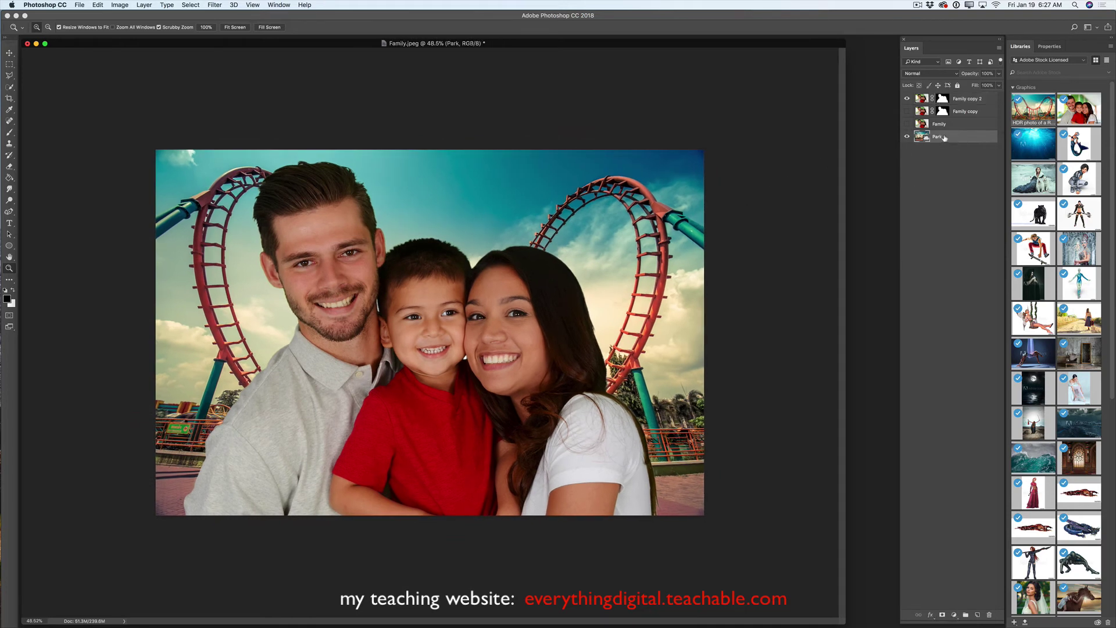
click(98, 4)
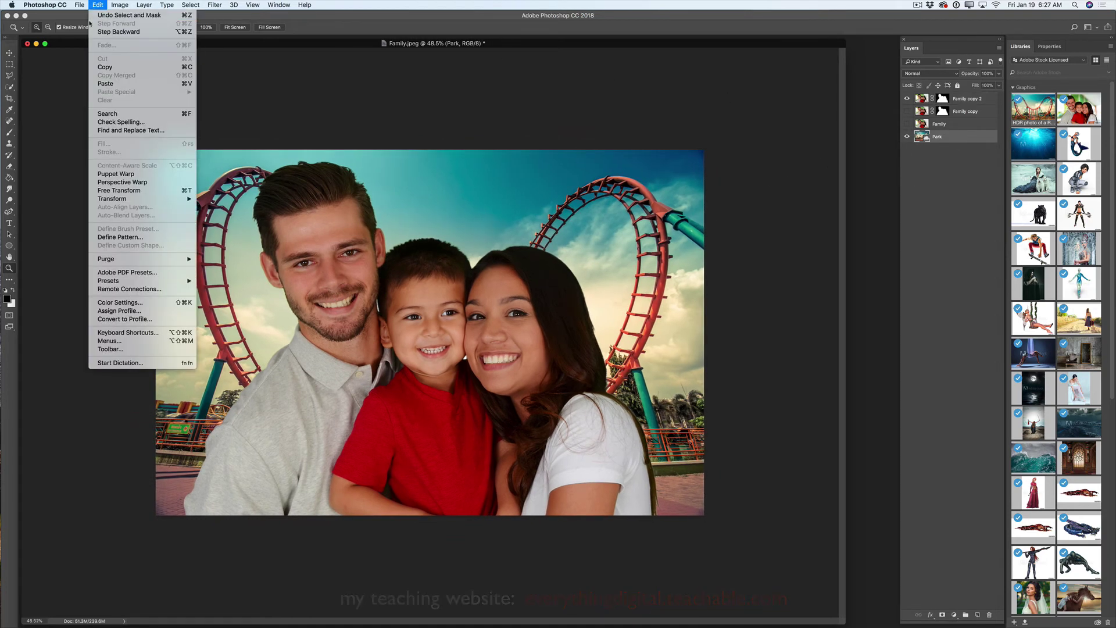
click(118, 192)
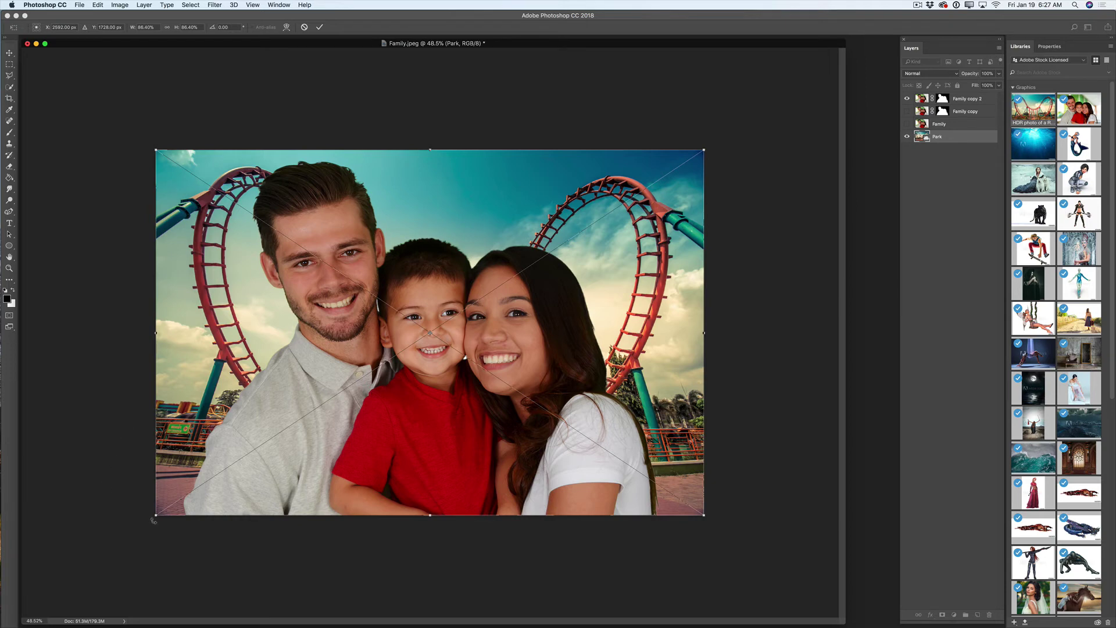
drag(154, 521, 61, 585)
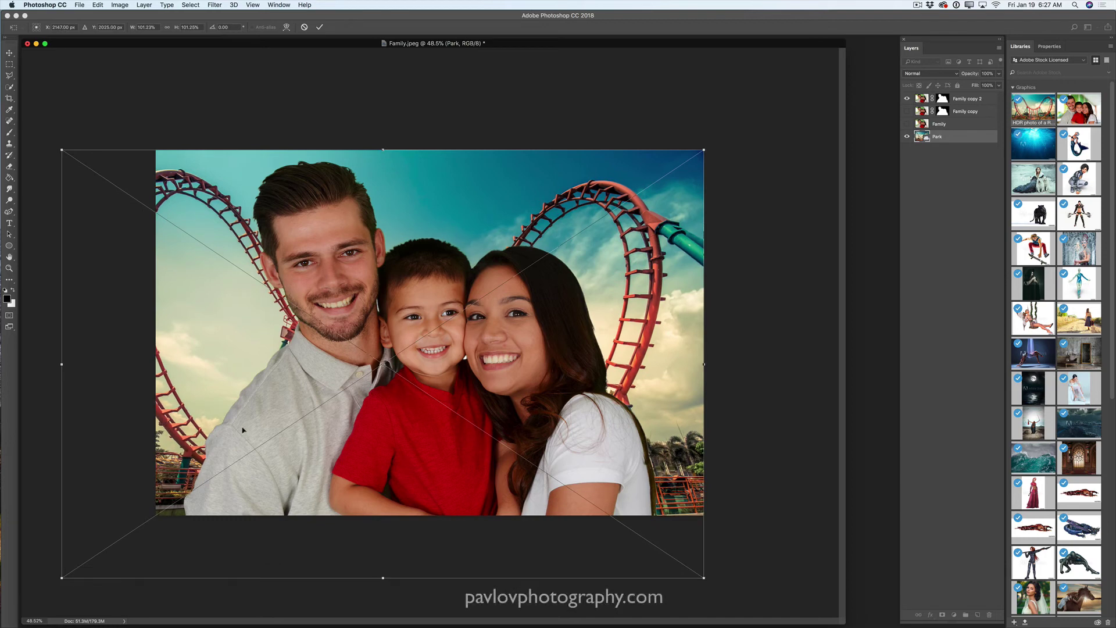
drag(431, 218, 472, 204)
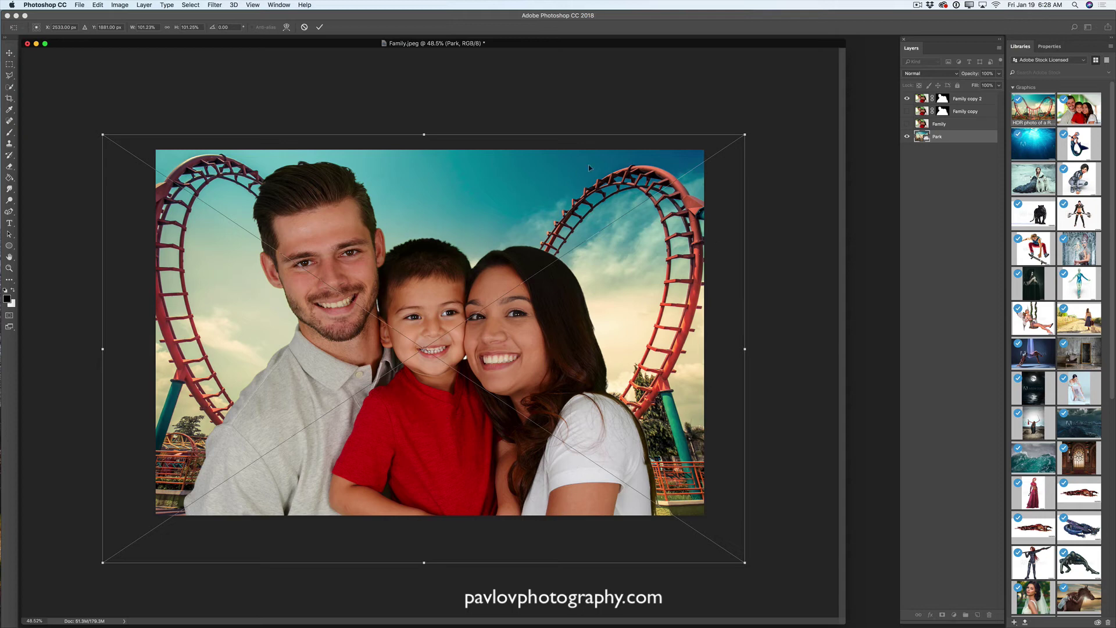
mouse_move(578, 176)
mouse_down()
mouse_move(616, 172)
mouse_move(488, 174)
mouse_move(577, 167)
mouse_move(597, 181)
mouse_up()
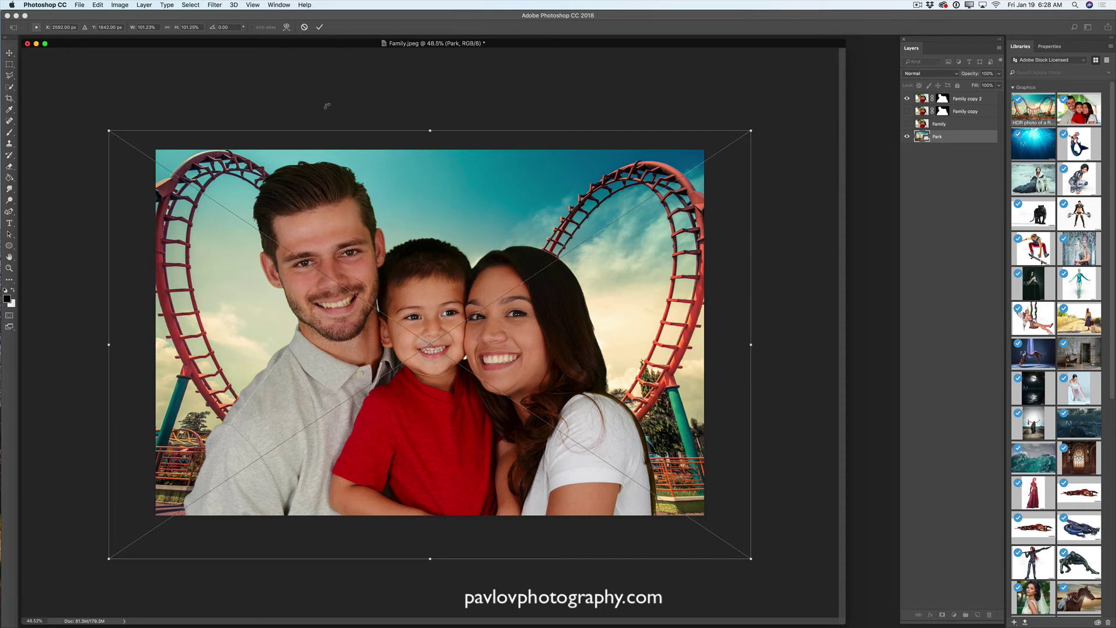
click(319, 28)
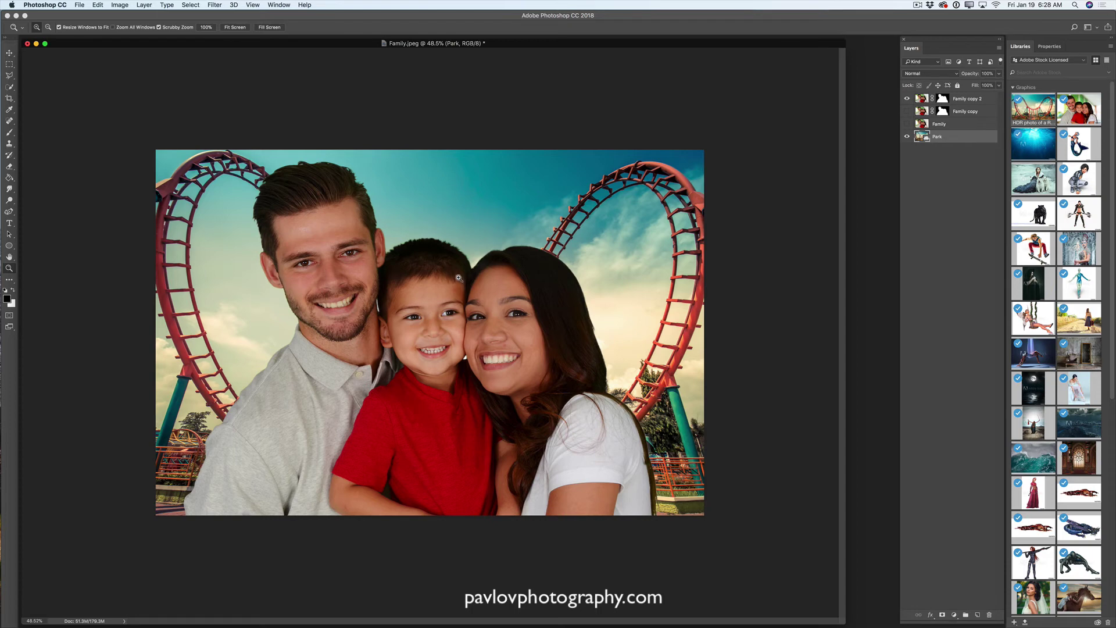
drag(430, 328, 434, 324)
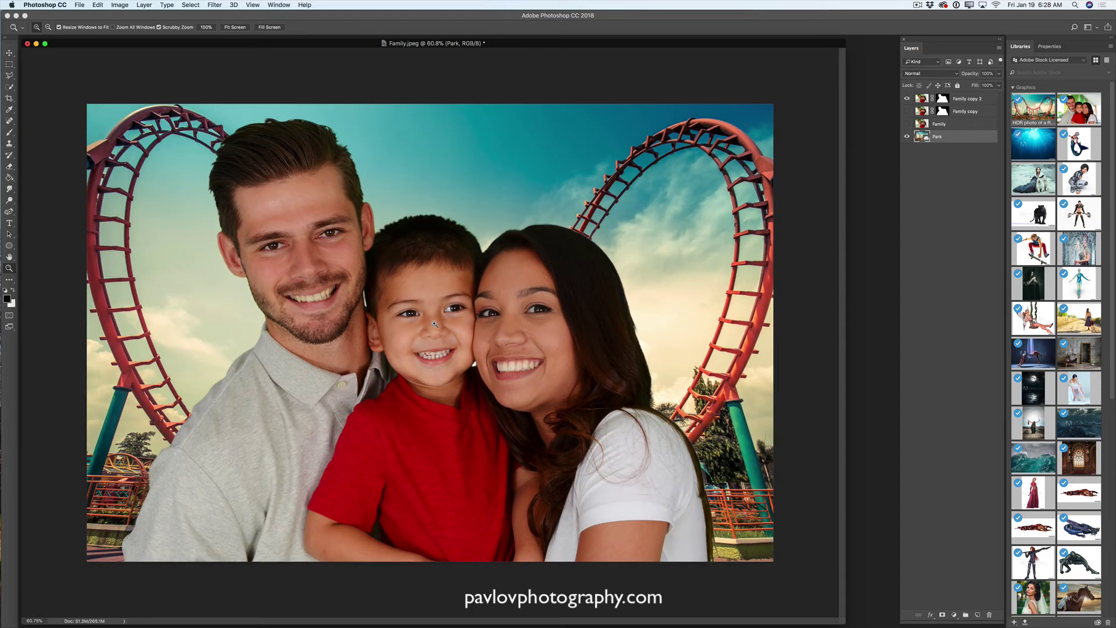
Select the Family copy 2 layer and show the Adjustments panel beside the Layers panel.
click(972, 102)
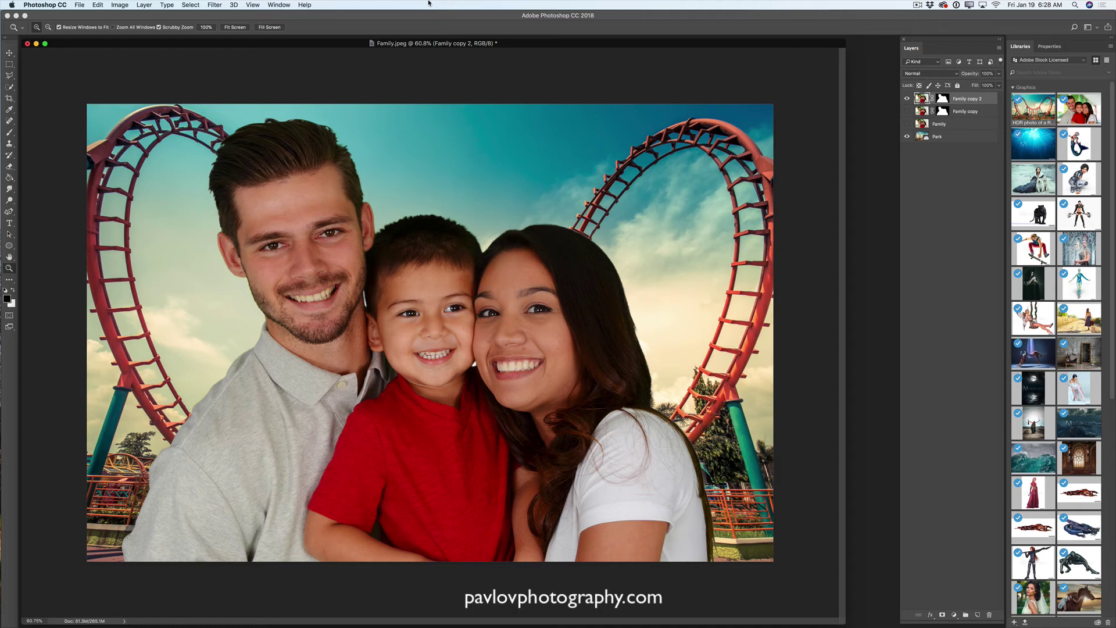
click(279, 4)
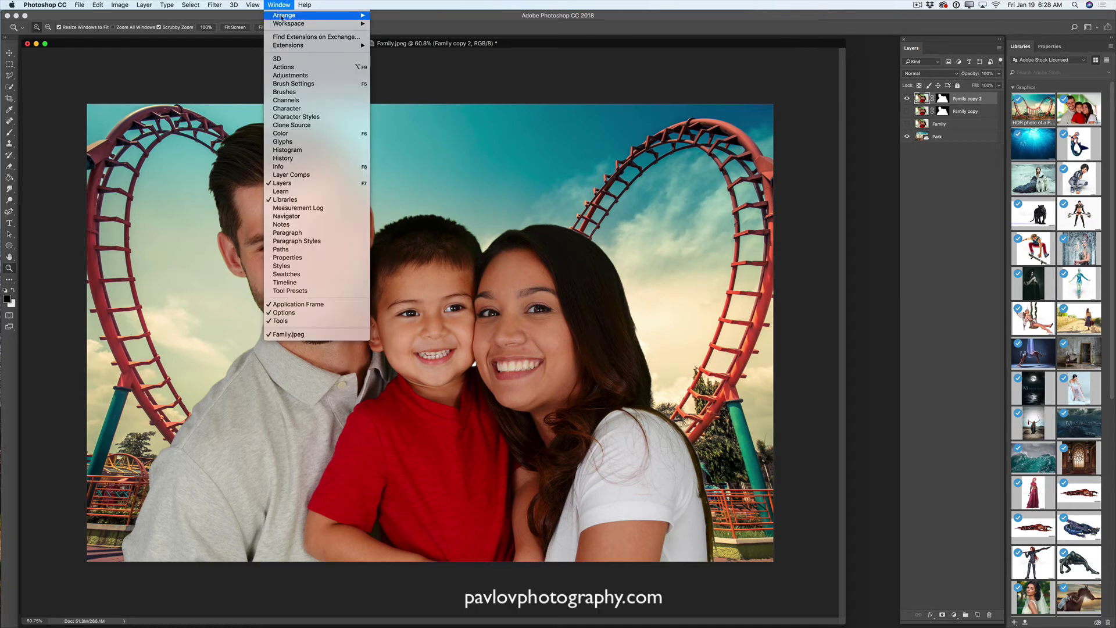
click(312, 78)
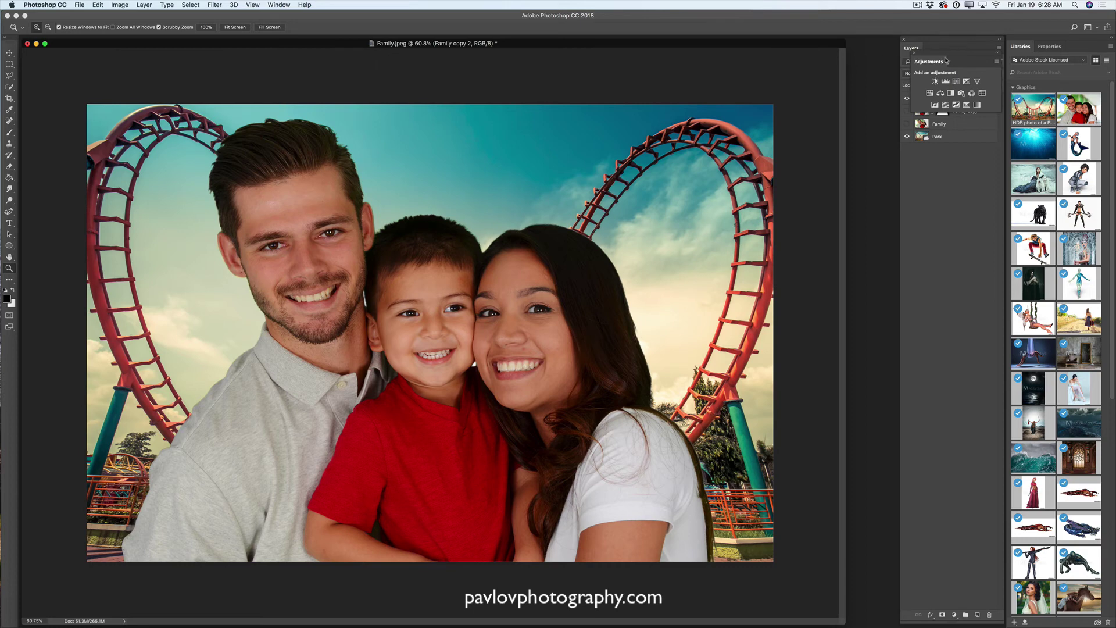
drag(955, 57, 853, 47)
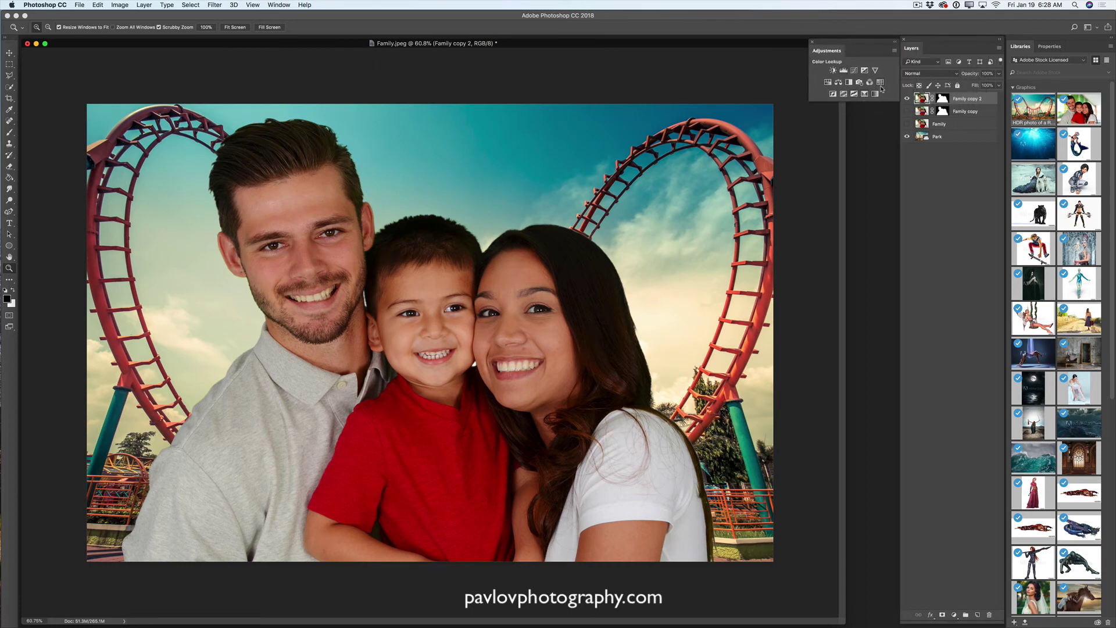
Add an Exposure adjustment clipped to the Family copy 2 layer and raise its Gamma Correction to about 1.36.
click(864, 70)
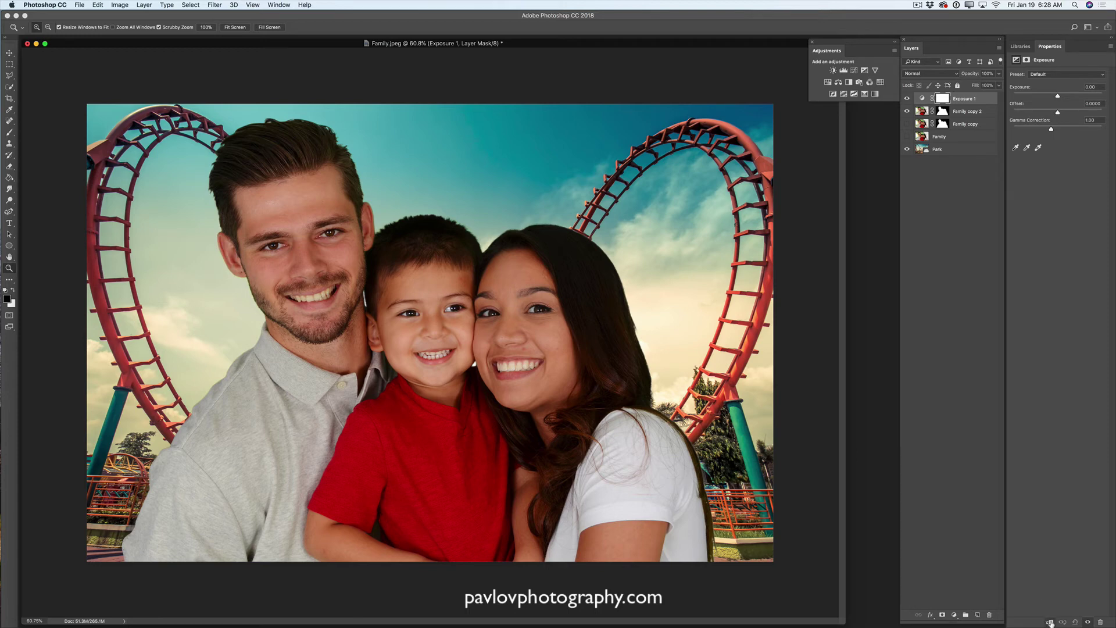
click(1050, 622)
click(10, 52)
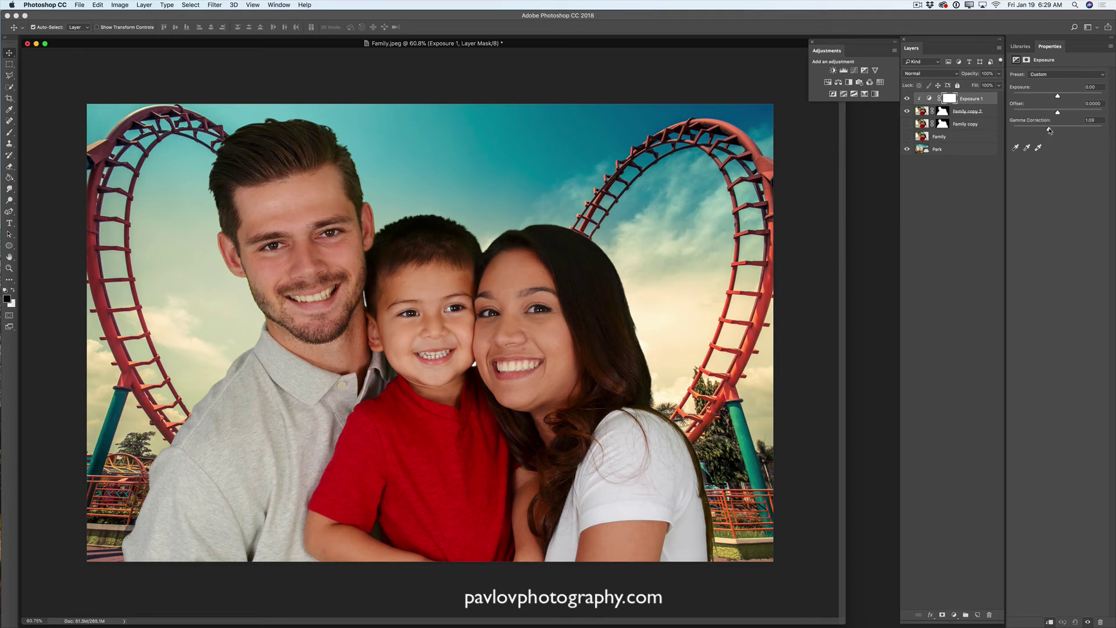
drag(1050, 131, 1052, 132)
drag(1058, 131, 1044, 131)
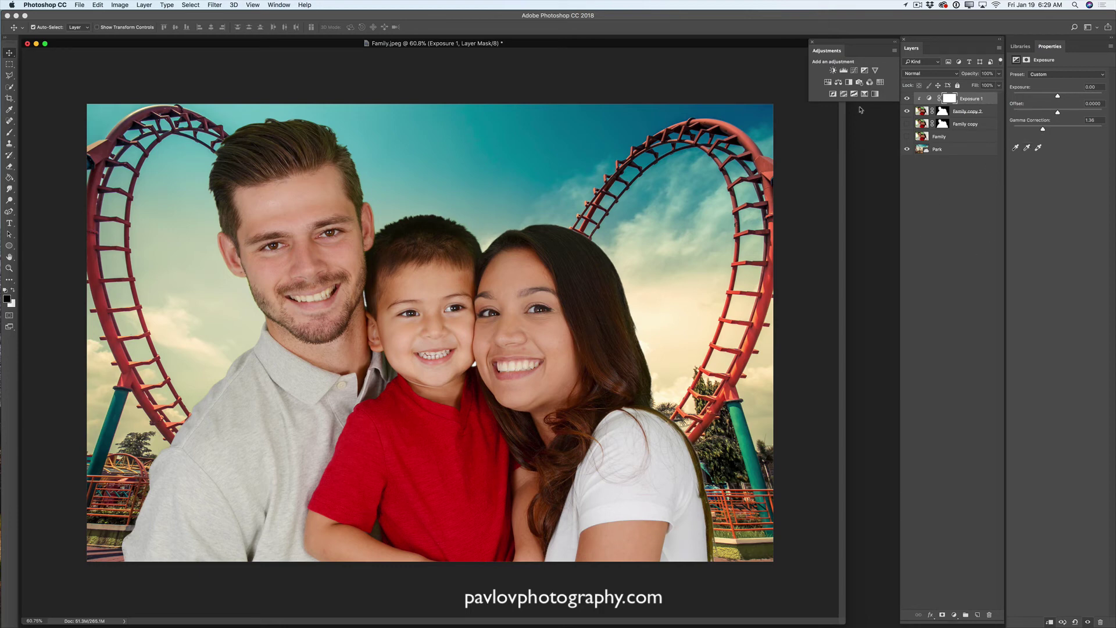
Add a Color Lookup adjustment over the whole composite with the FallColors.look 3D LUT and lower its opacity to about 16%.
click(880, 82)
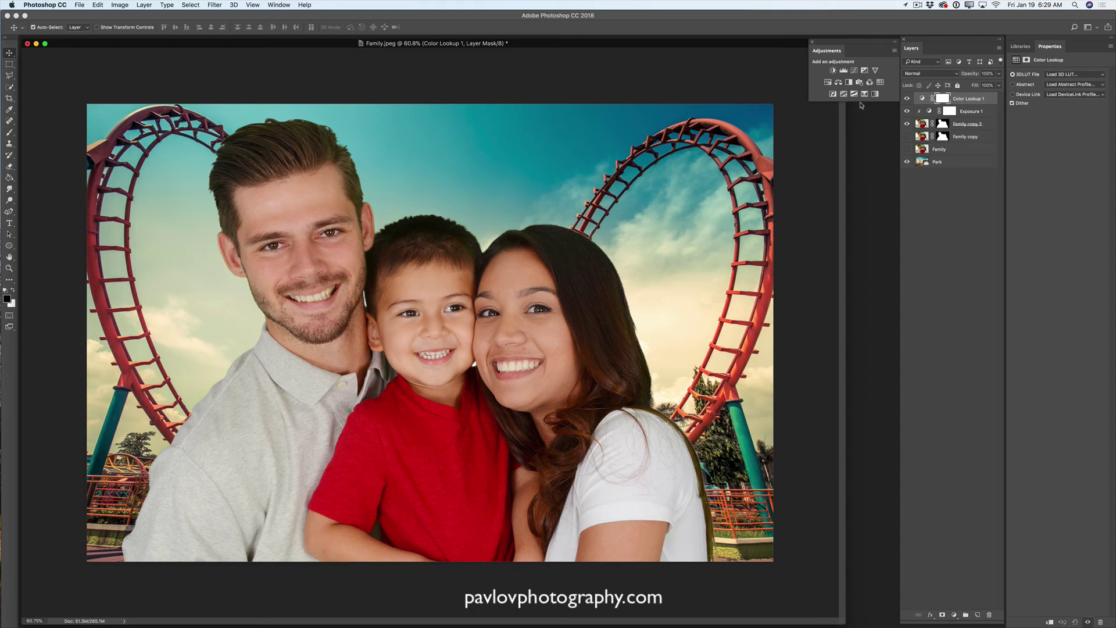
click(1064, 76)
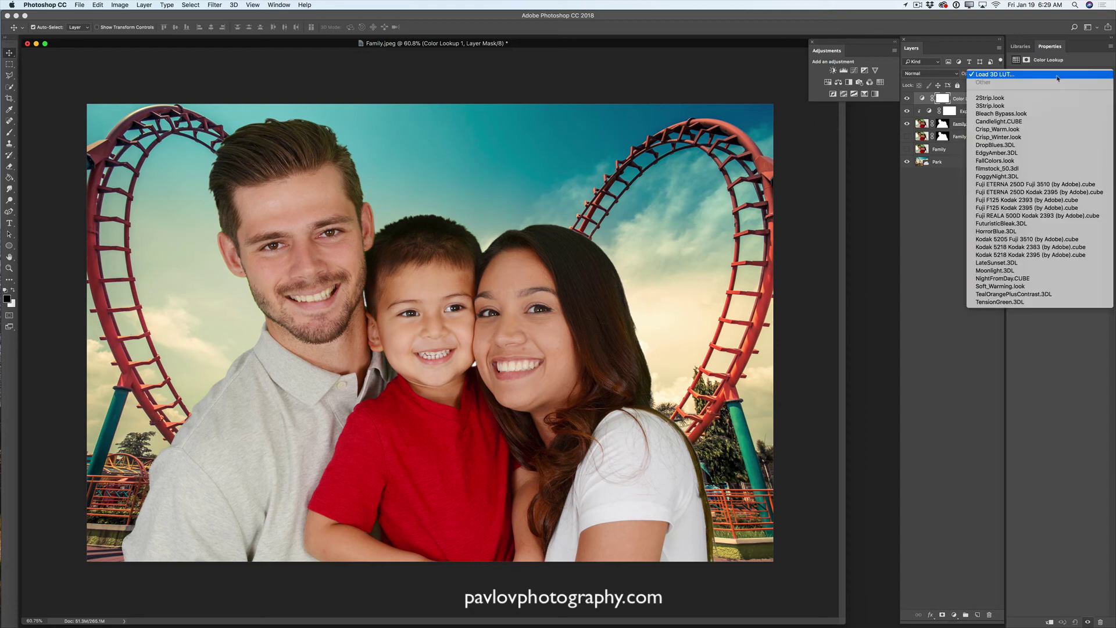
click(1004, 161)
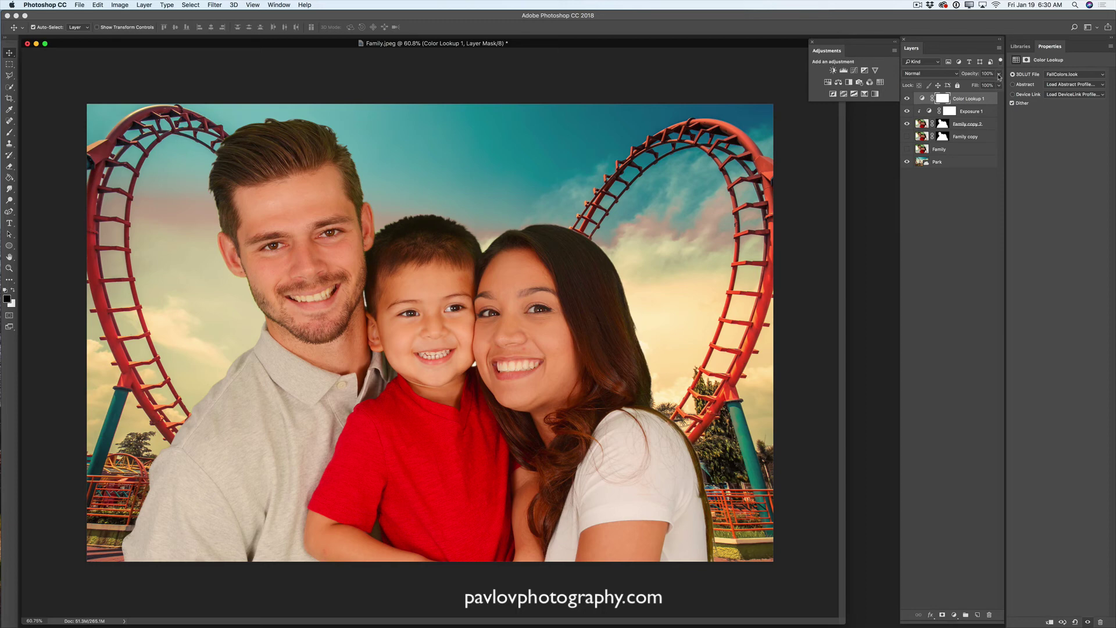
click(998, 76)
drag(999, 85, 964, 86)
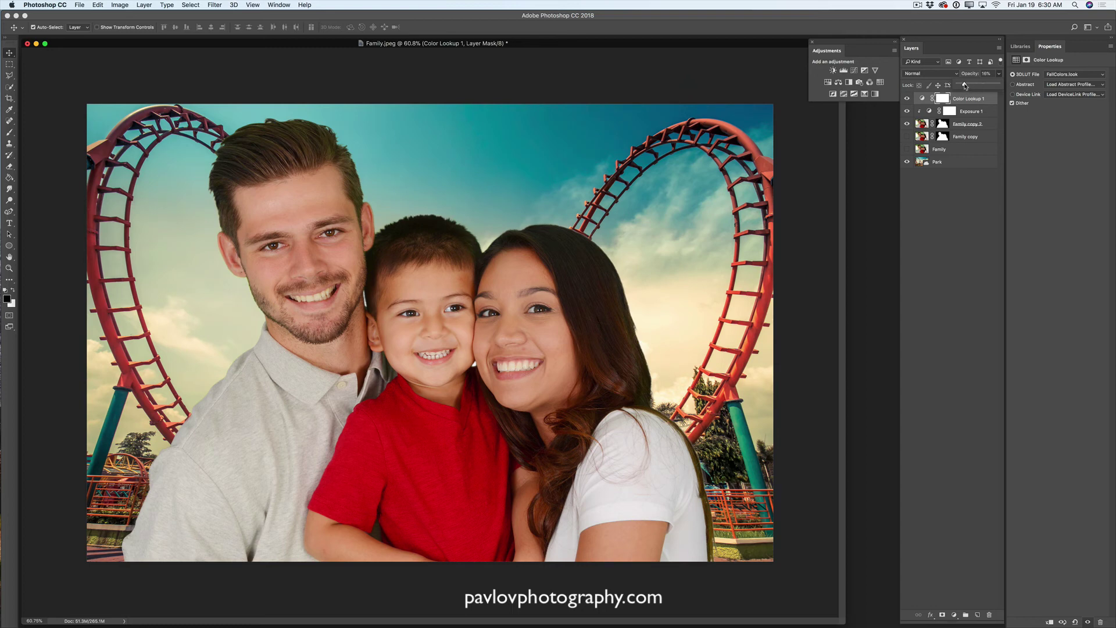
drag(964, 86, 966, 85)
Add a second Exposure adjustment on top of all layers with exposure about +0.3 and layer opacity about 53%.
click(864, 71)
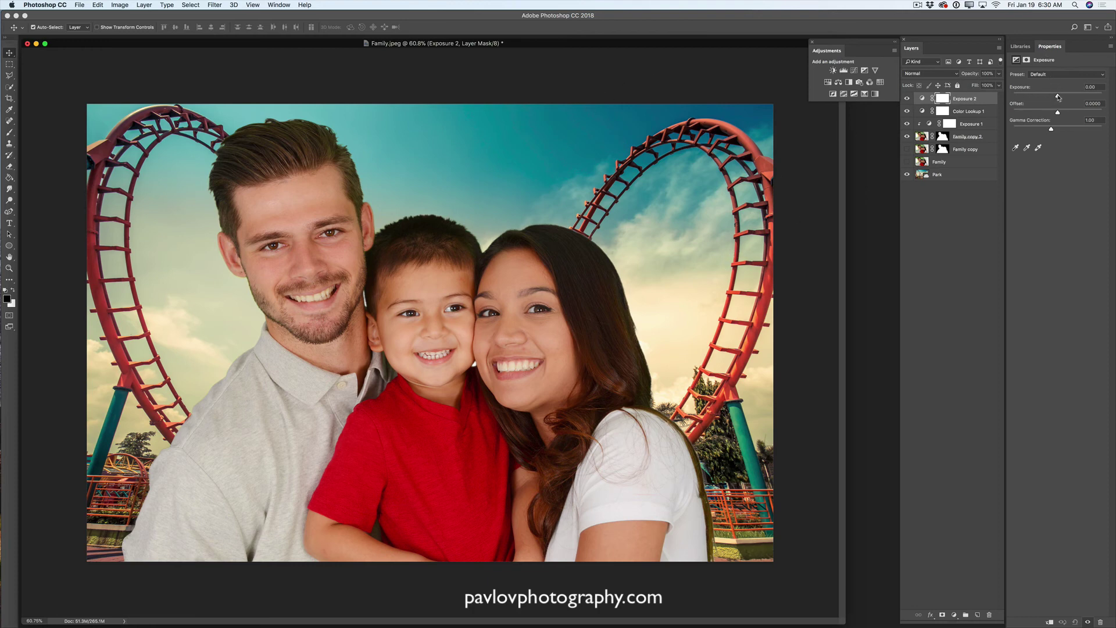
drag(1058, 96, 1060, 98)
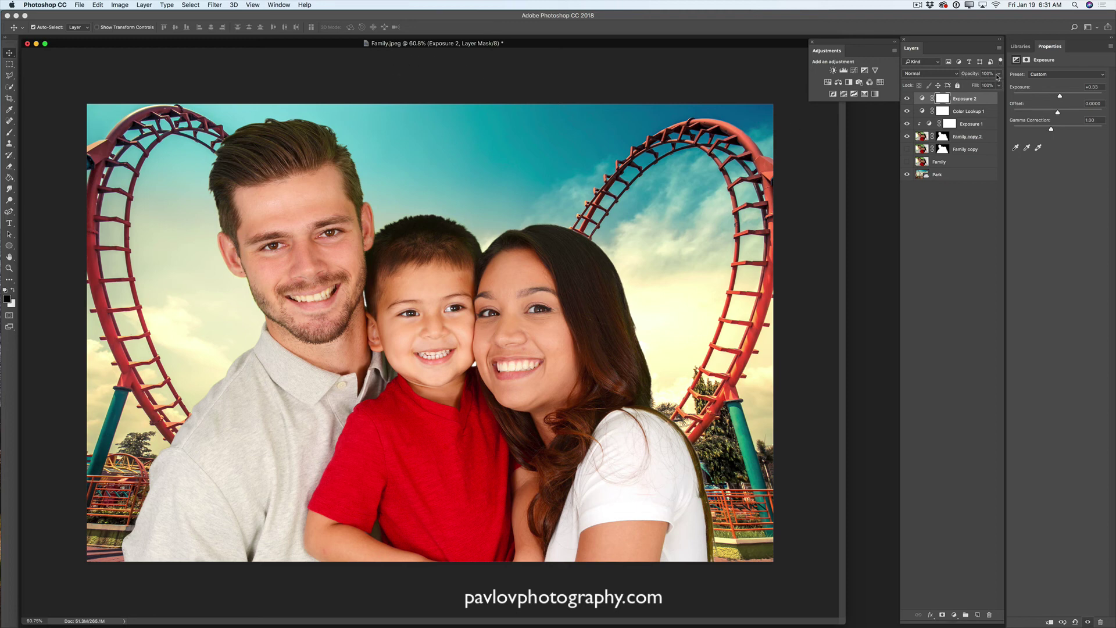
click(998, 74)
mouse_move(996, 88)
mouse_down()
mouse_move(959, 86)
mouse_move(981, 85)
mouse_up()
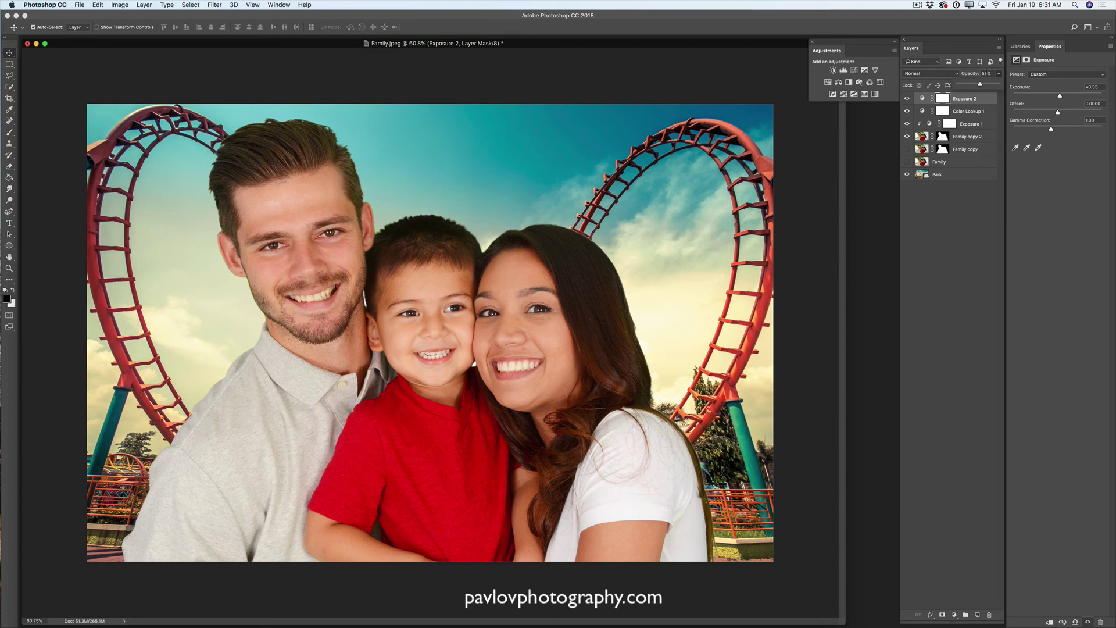
Enlarge the Park layer to about 113% with Free Transform and reposition it so the coaster loops extend past the image edges.
click(9, 268)
drag(315, 316, 302, 309)
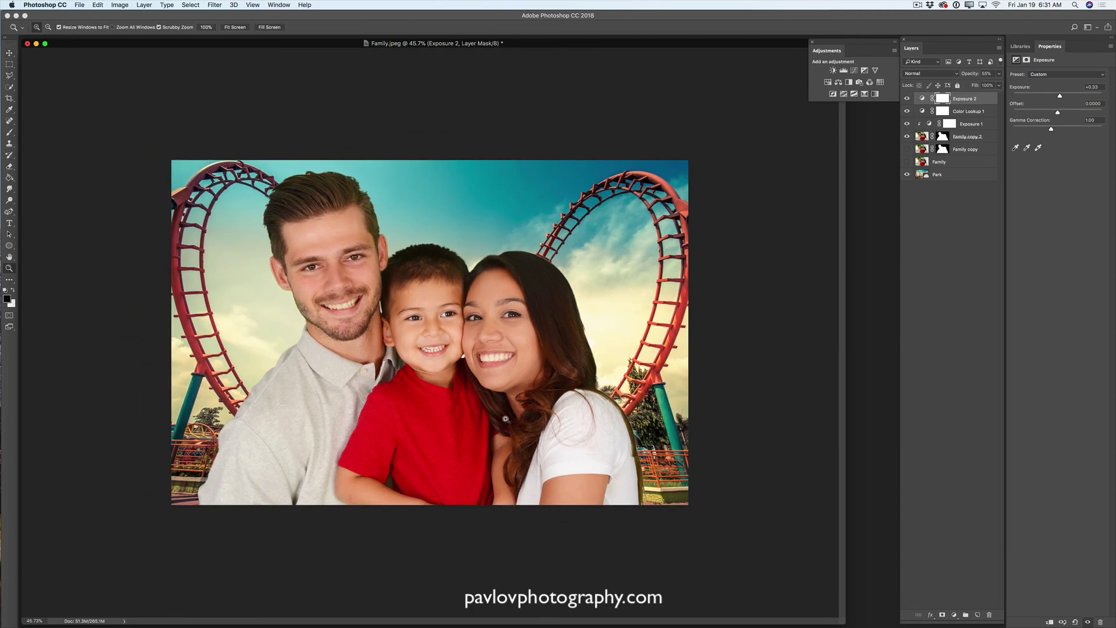
click(940, 175)
click(98, 6)
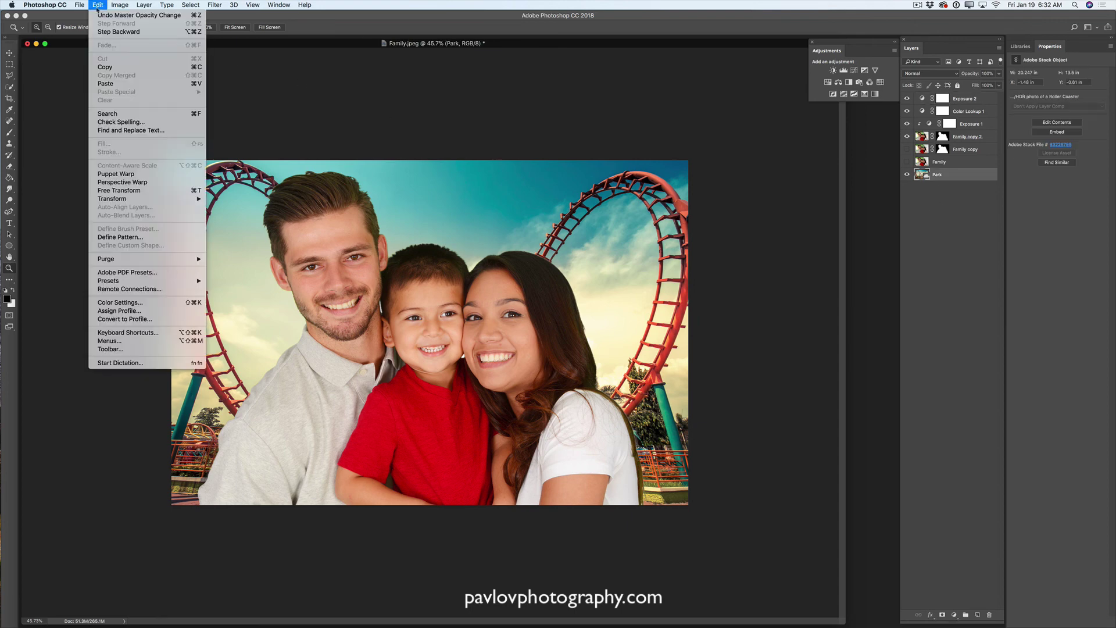
click(123, 192)
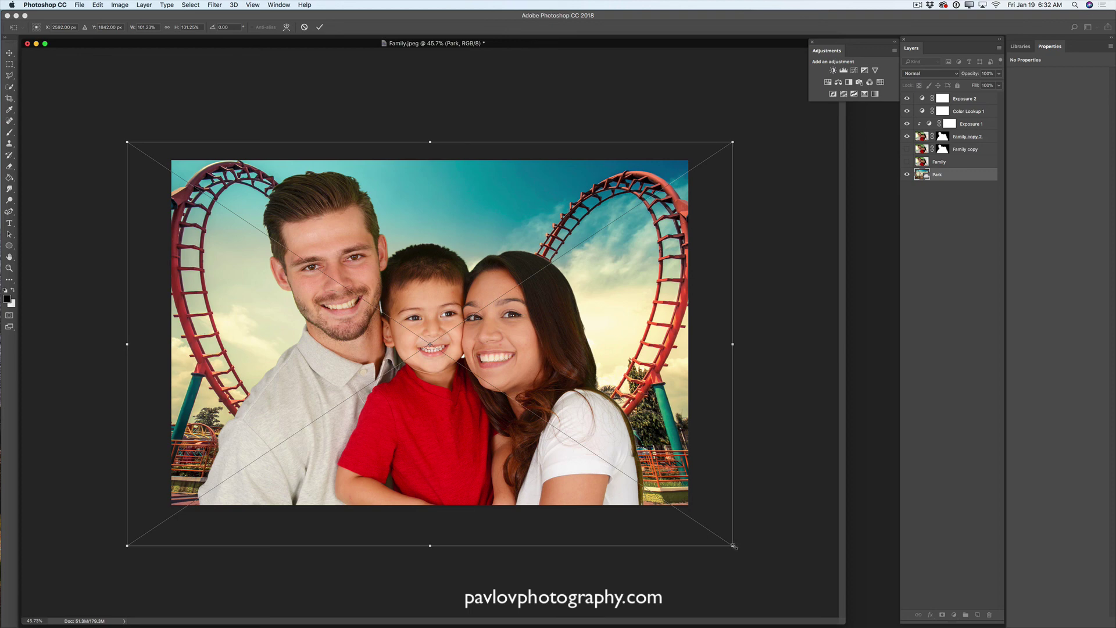
drag(734, 547, 790, 614)
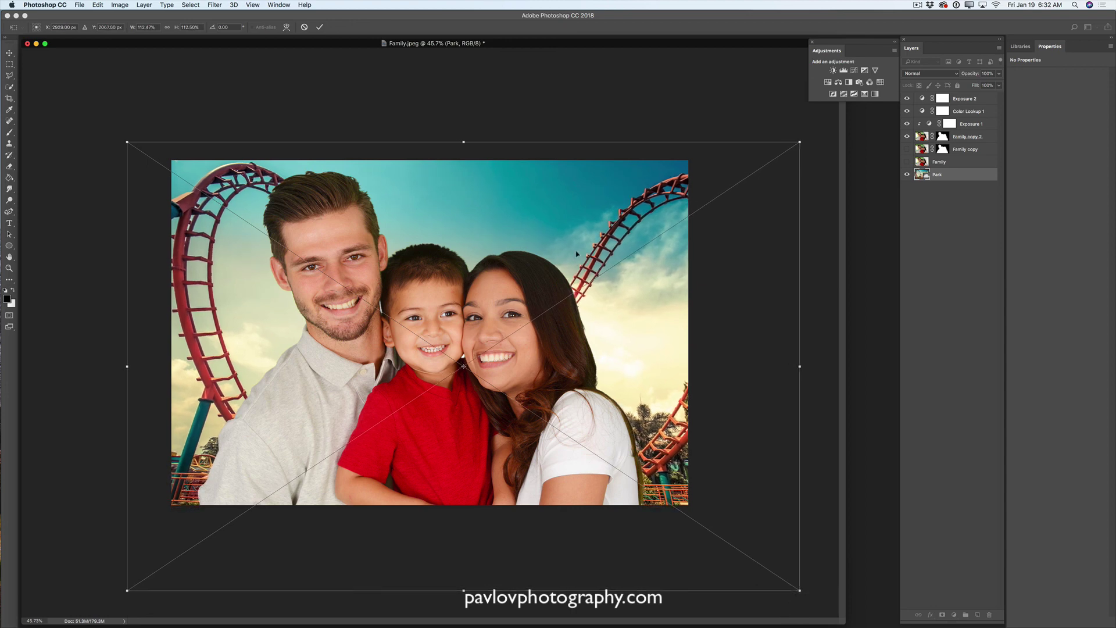
mouse_move(610, 248)
mouse_down()
mouse_move(587, 255)
mouse_move(600, 241)
mouse_up()
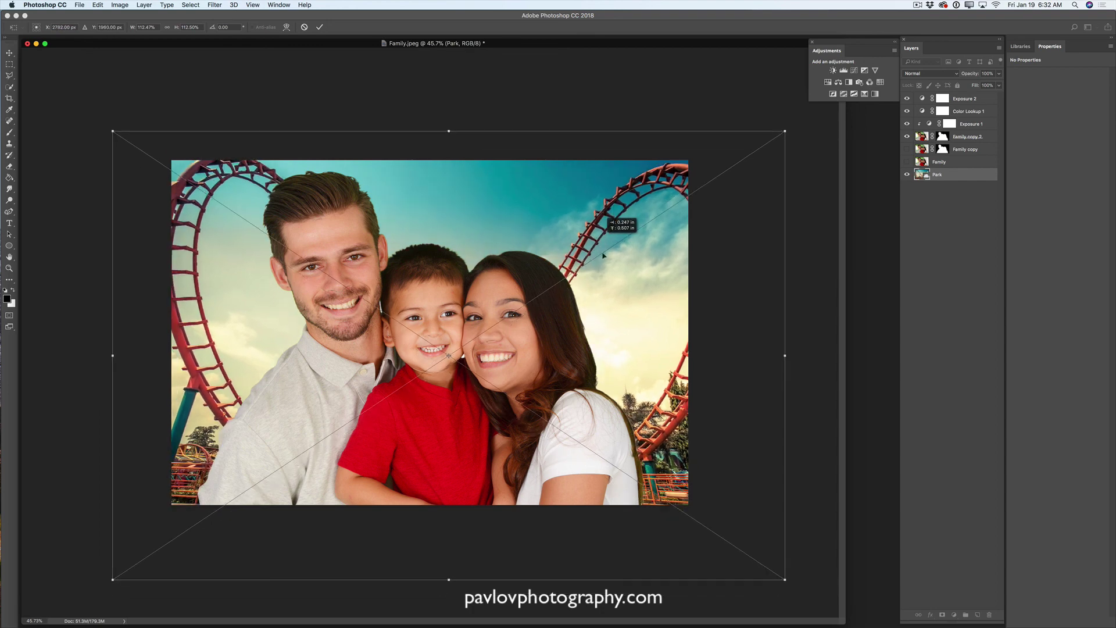
drag(422, 181, 445, 193)
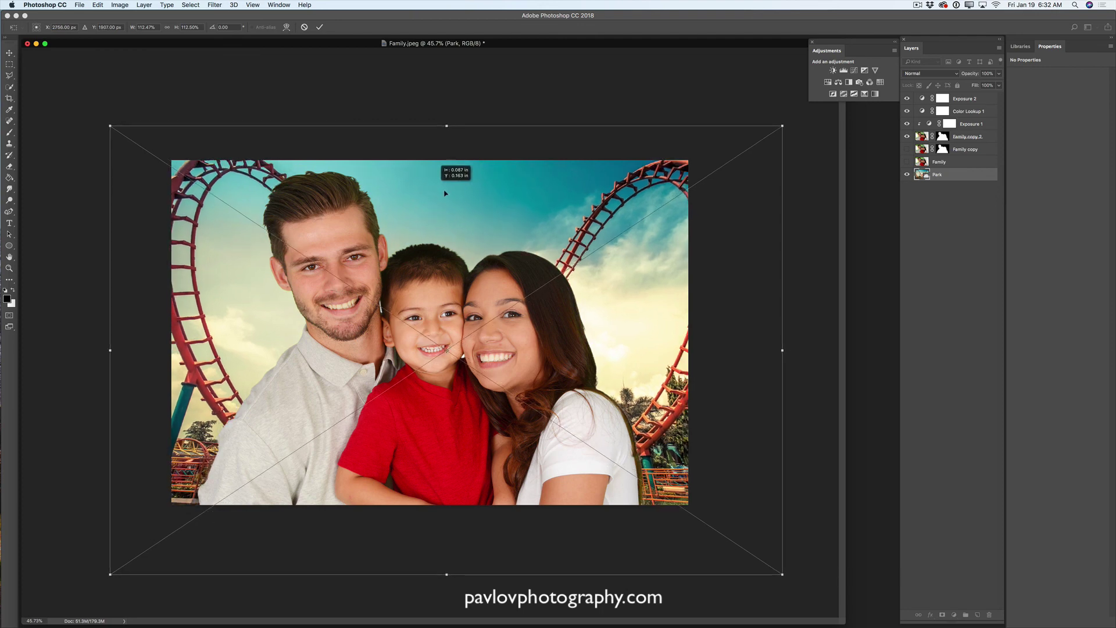
click(319, 26)
key(z)
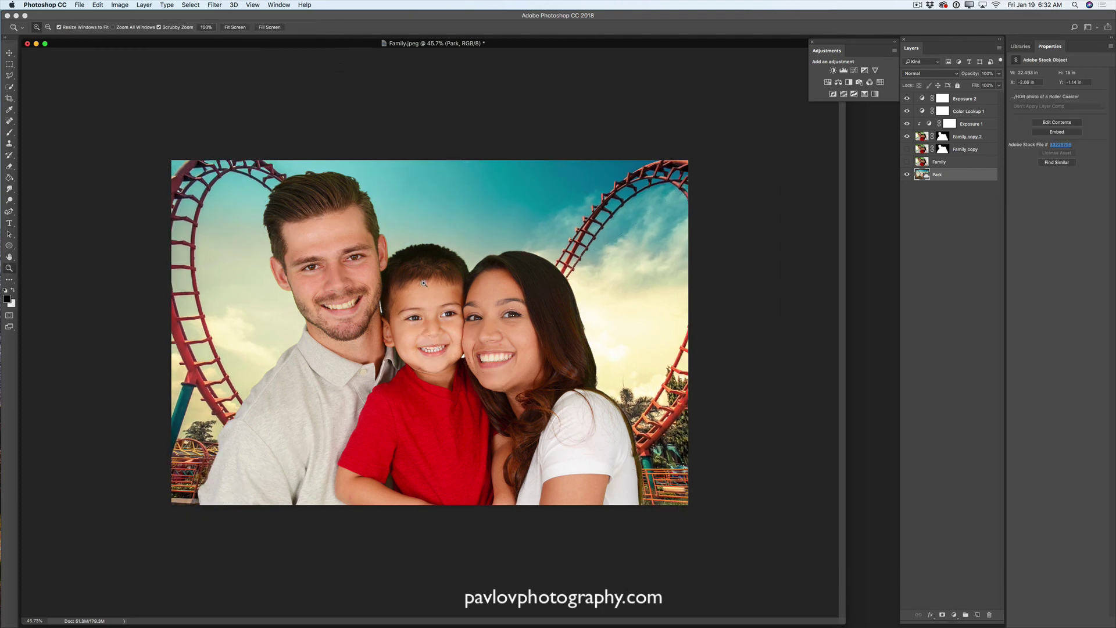
Delete the hidden Family copy and Family layers, keeping the masked family cutout, the Park background and the adjustments.
drag(422, 283, 457, 310)
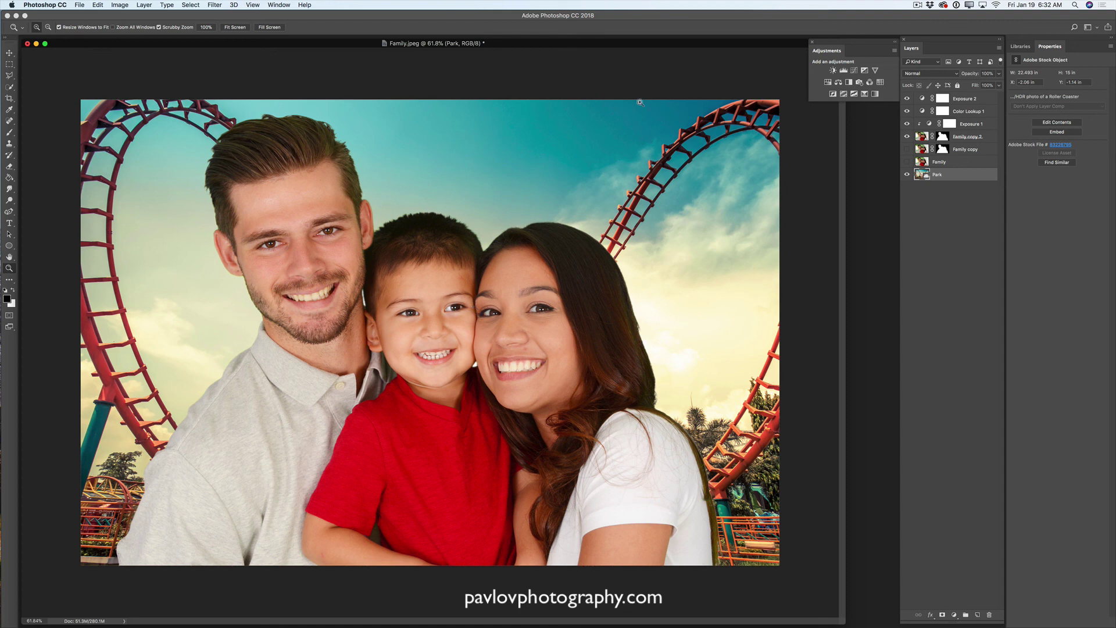
click(960, 151)
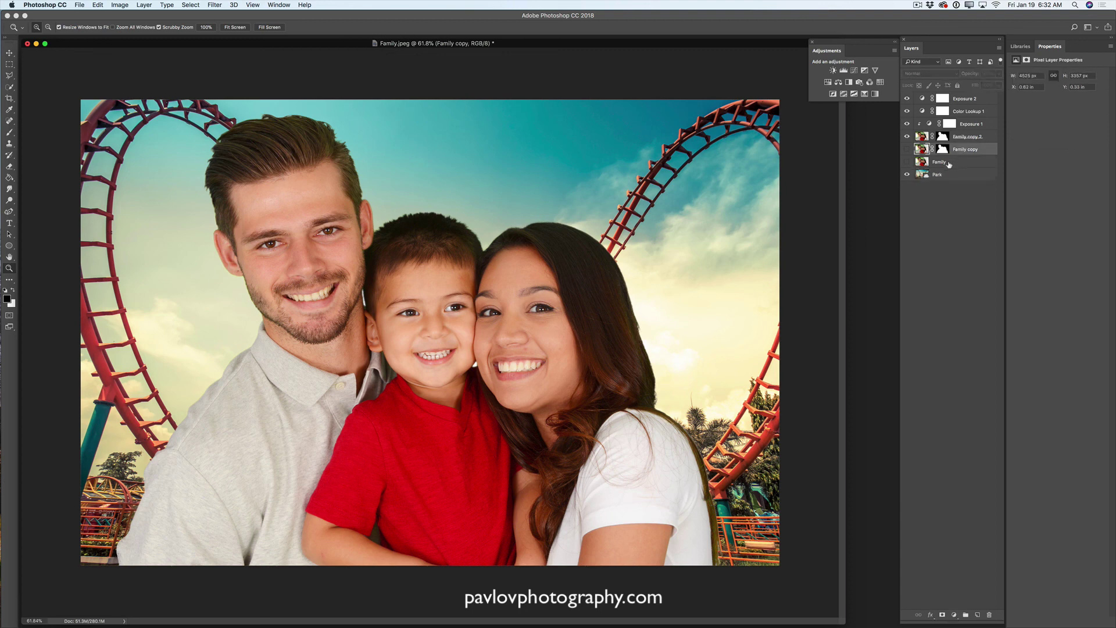
shift+click(951, 168)
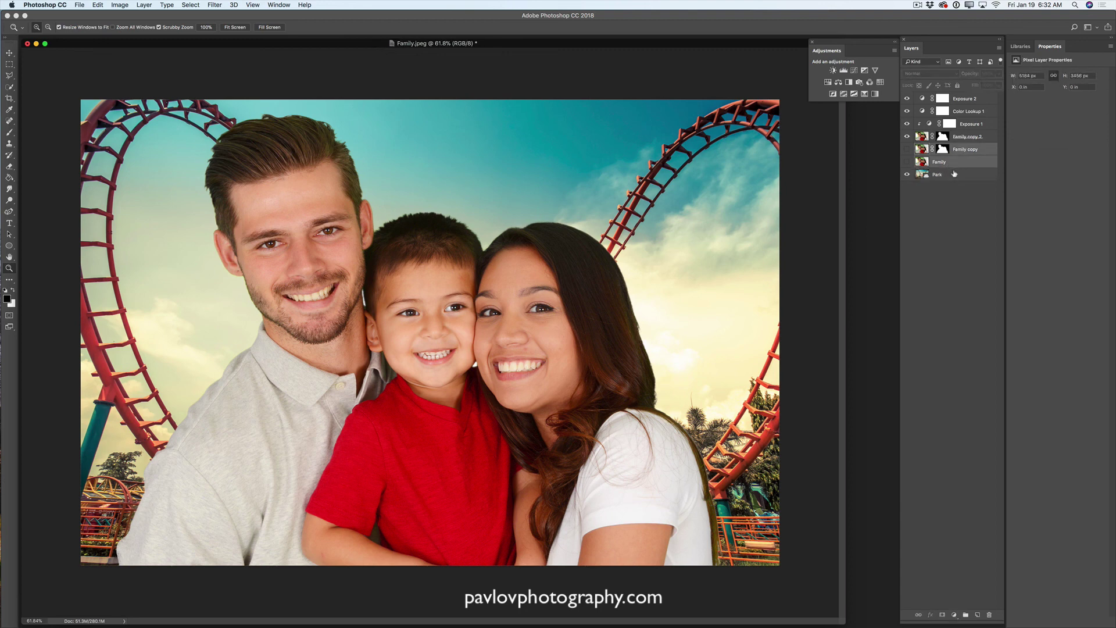
key(Delete)
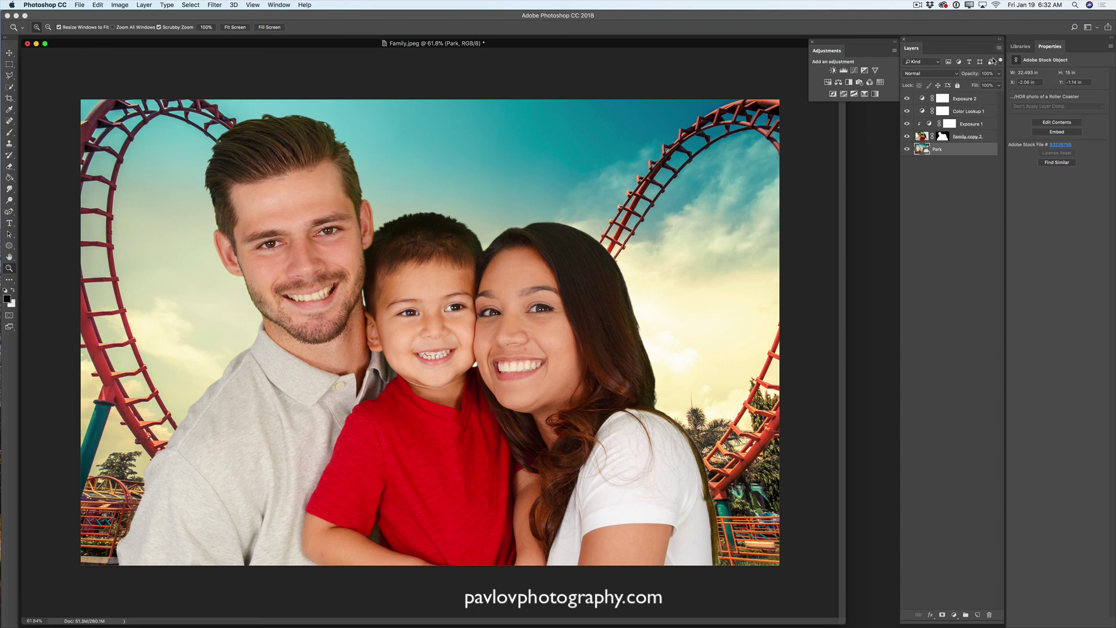
Flatten the finished composite with all its adjustment layers into a single background layer.
click(999, 48)
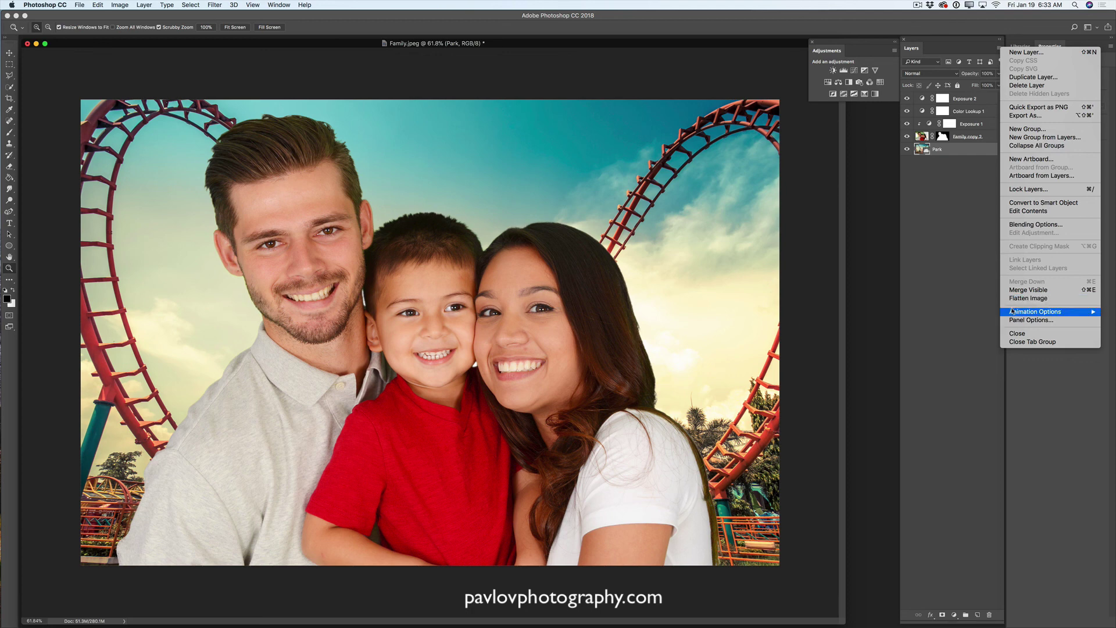
mouse_move(1011, 313)
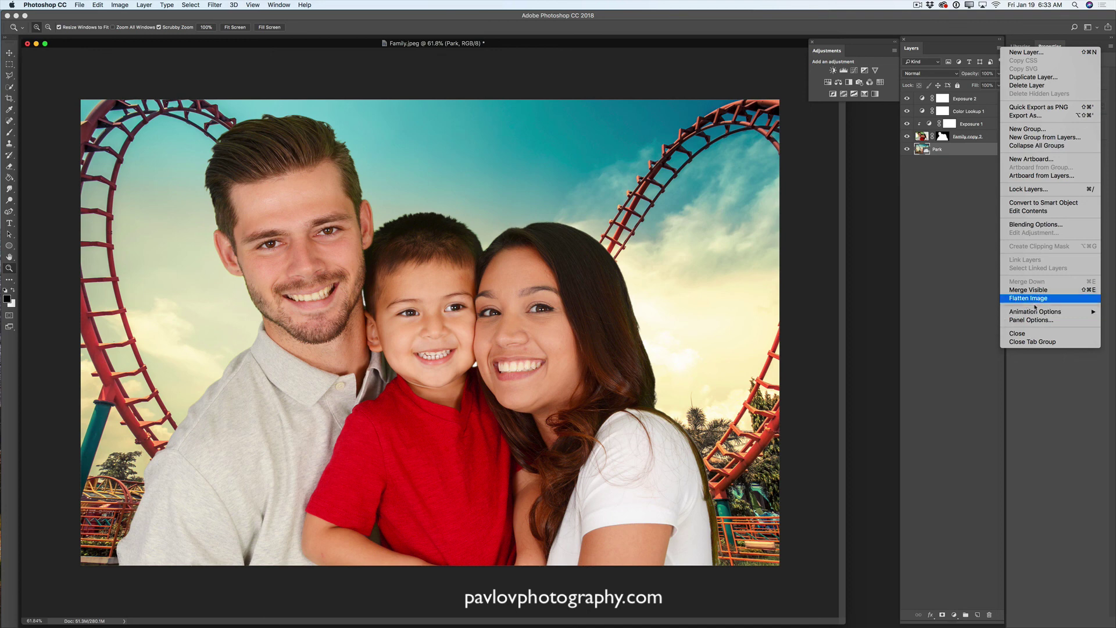
click(1034, 300)
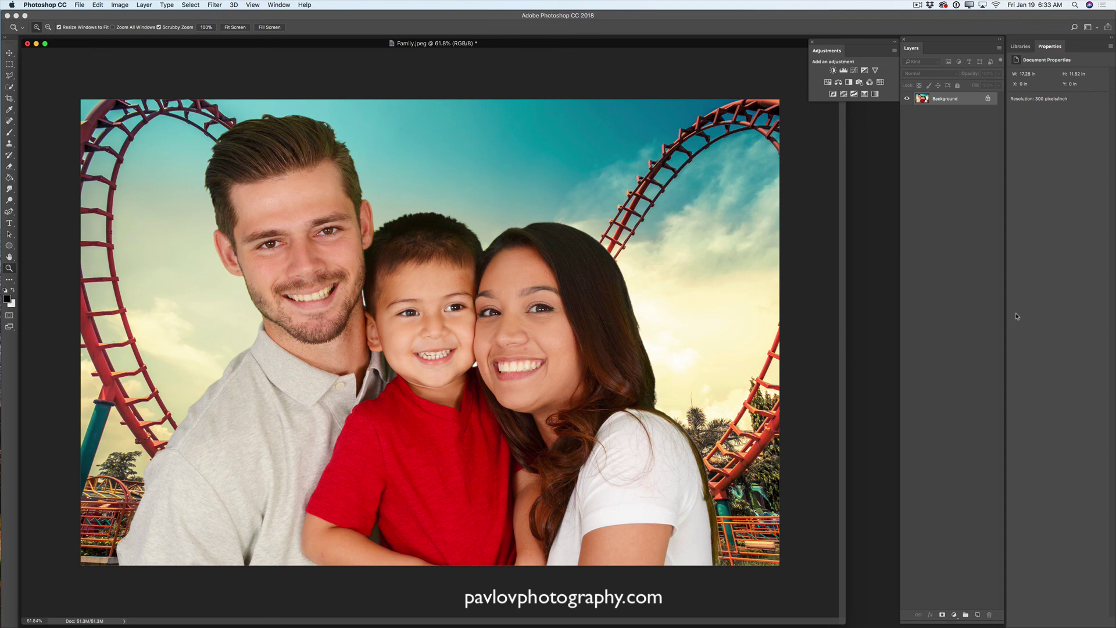
click(916, 5)
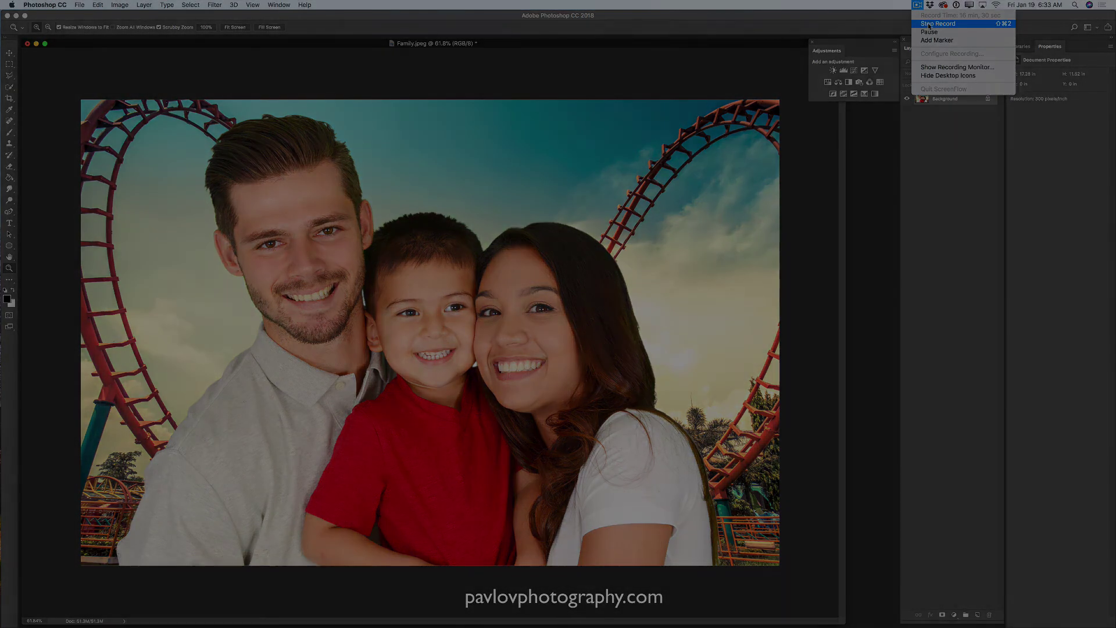